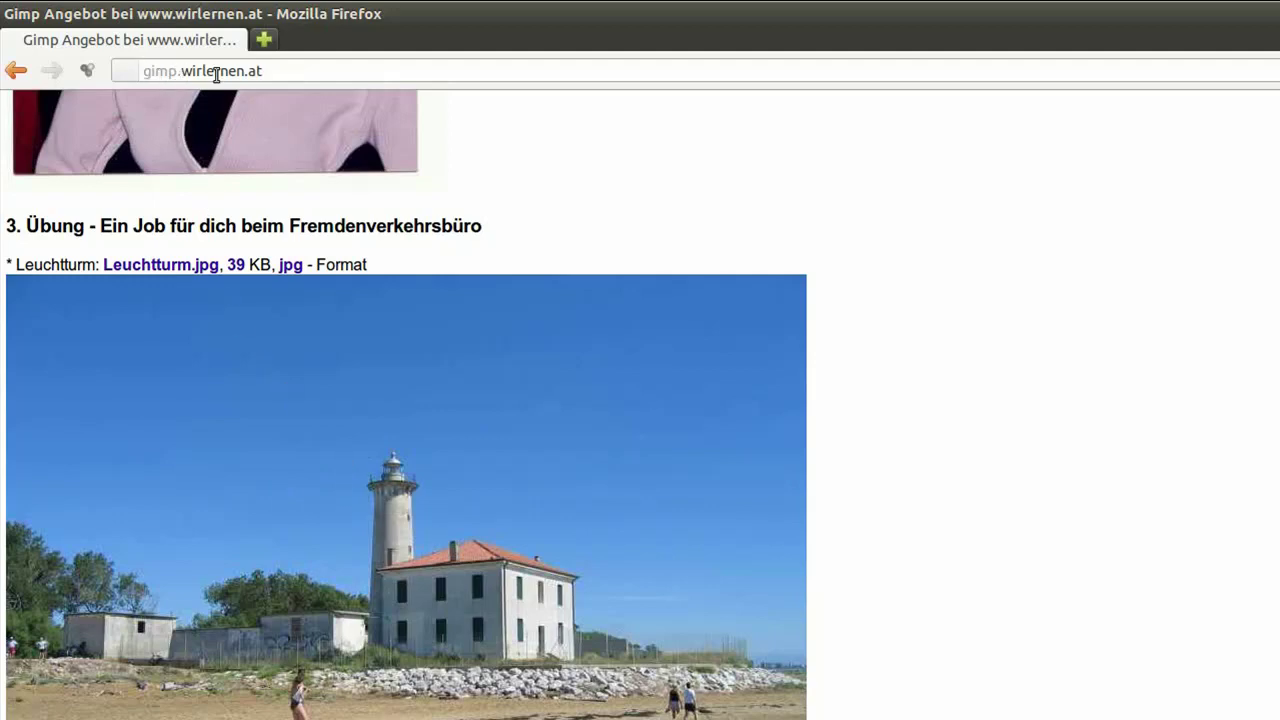
# Copy the lighthouse photo from exercise 3 on the web page to the clipboard.
pyautogui.scroll(12, 936, 341)
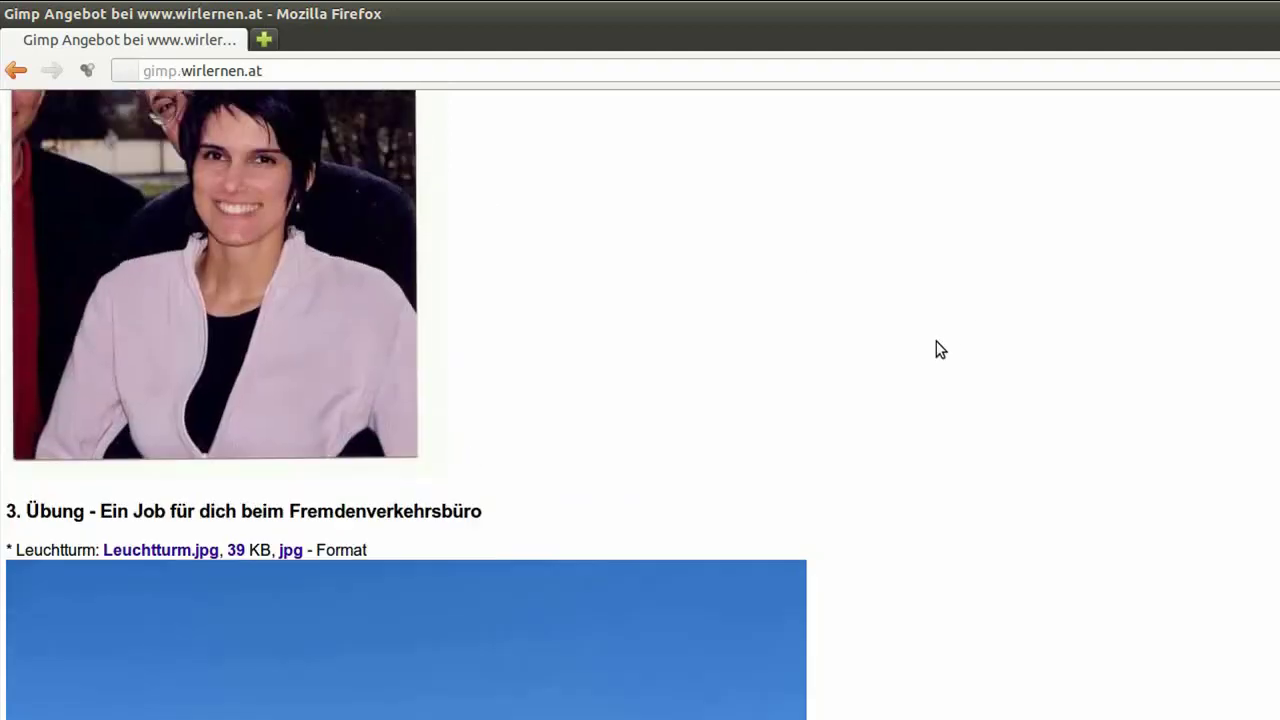
pyautogui.scroll(-12, 936, 349)
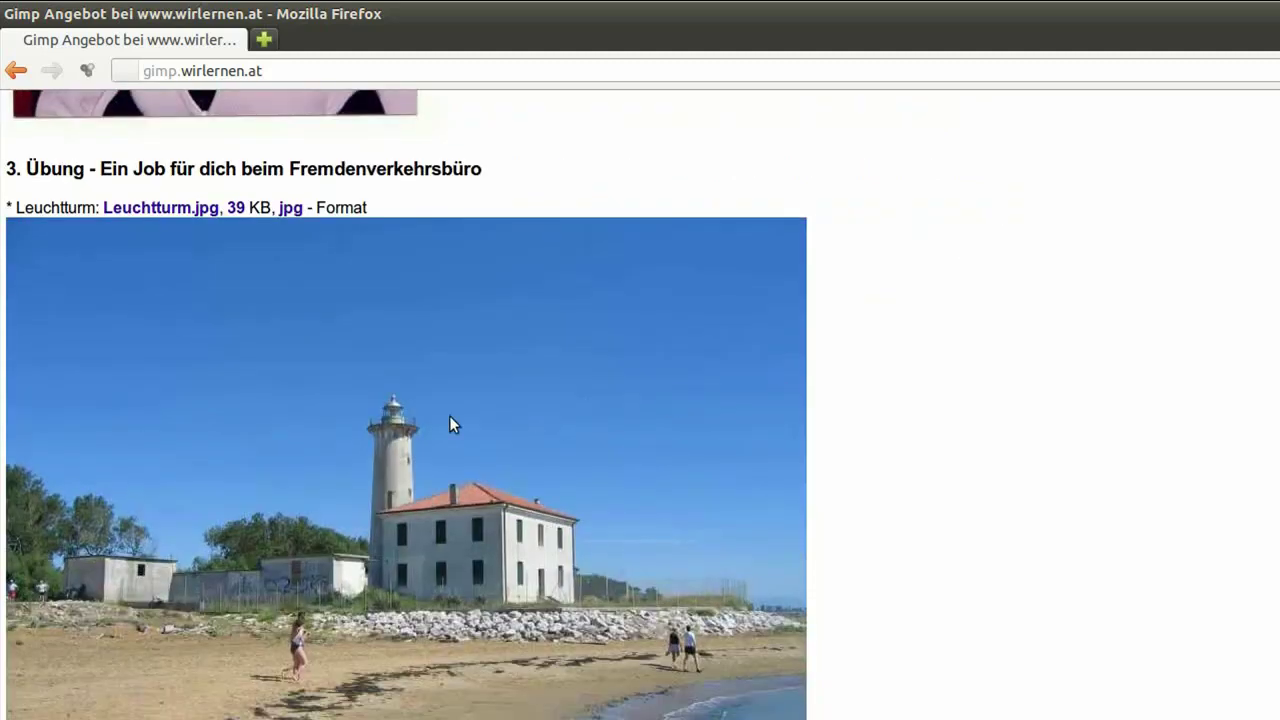
pyautogui.rightClick(451, 424)
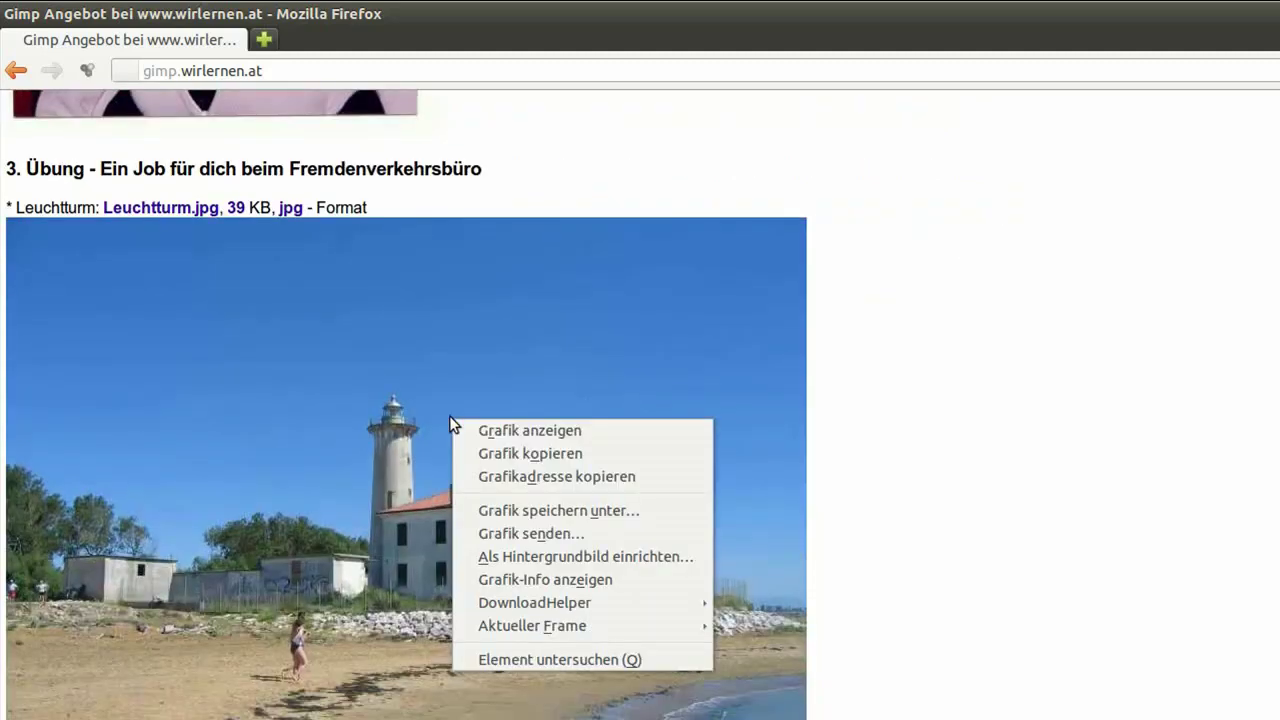
pyautogui.click(513, 456)
# Switch to GIMP and create a new image from the clipboard.
pyautogui.press('super')
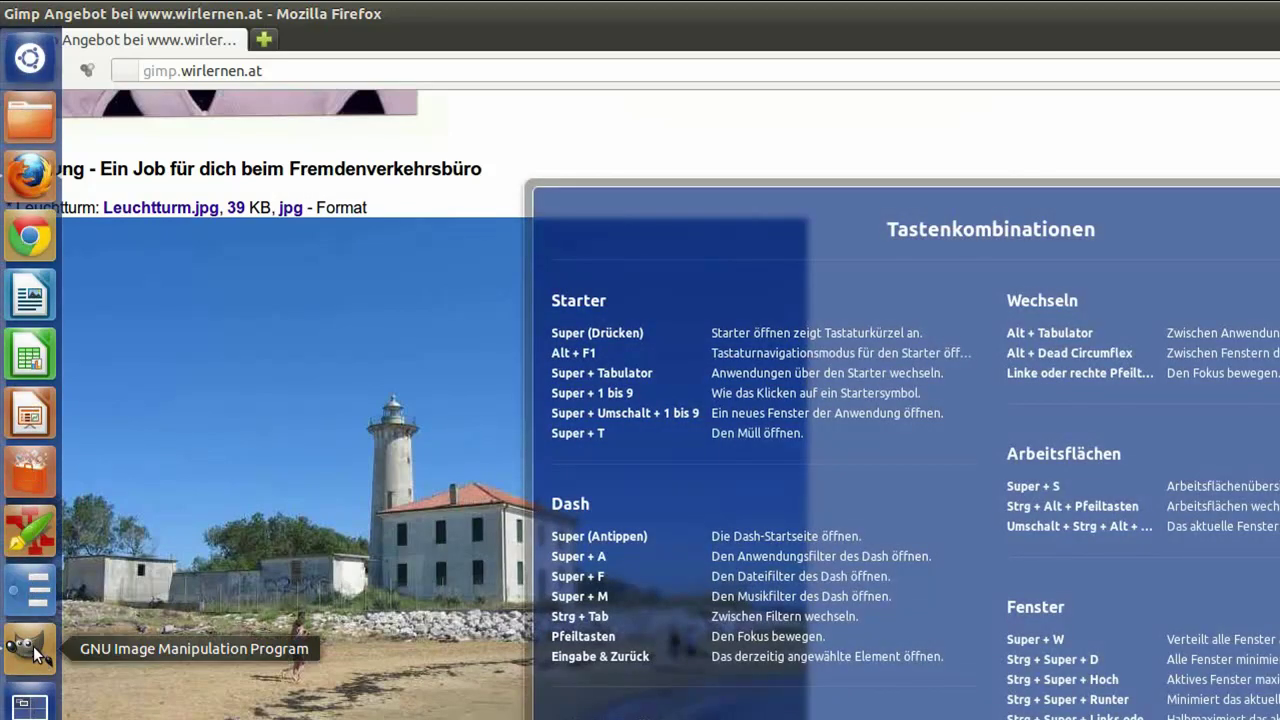
pyautogui.click(37, 654)
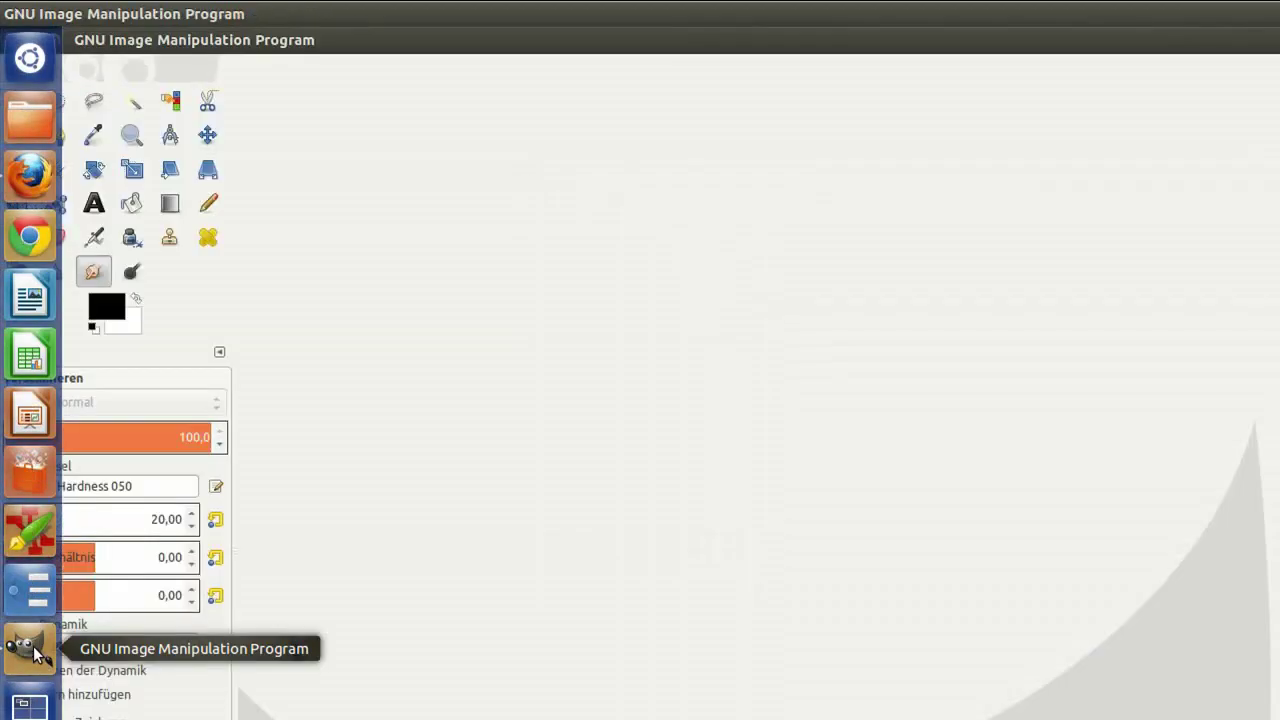
pyautogui.rightClick(544, 297)
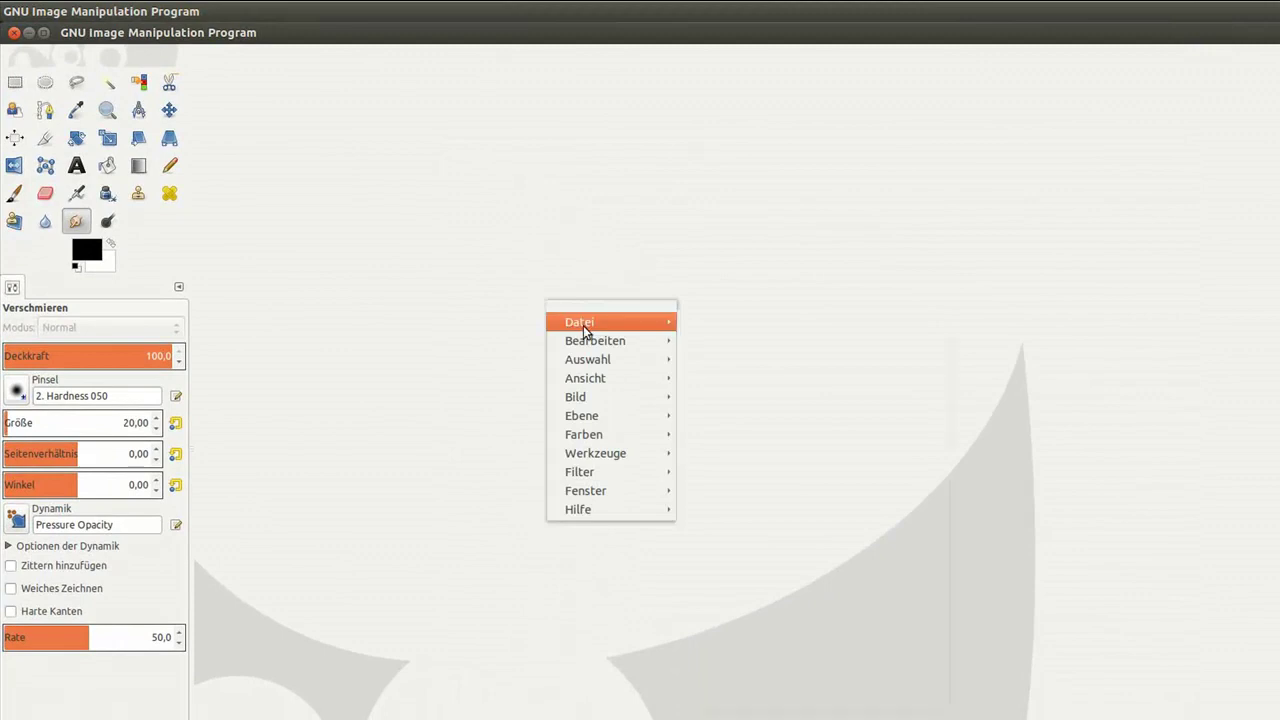
pyautogui.moveTo(583, 325)
pyautogui.moveTo(715, 355)
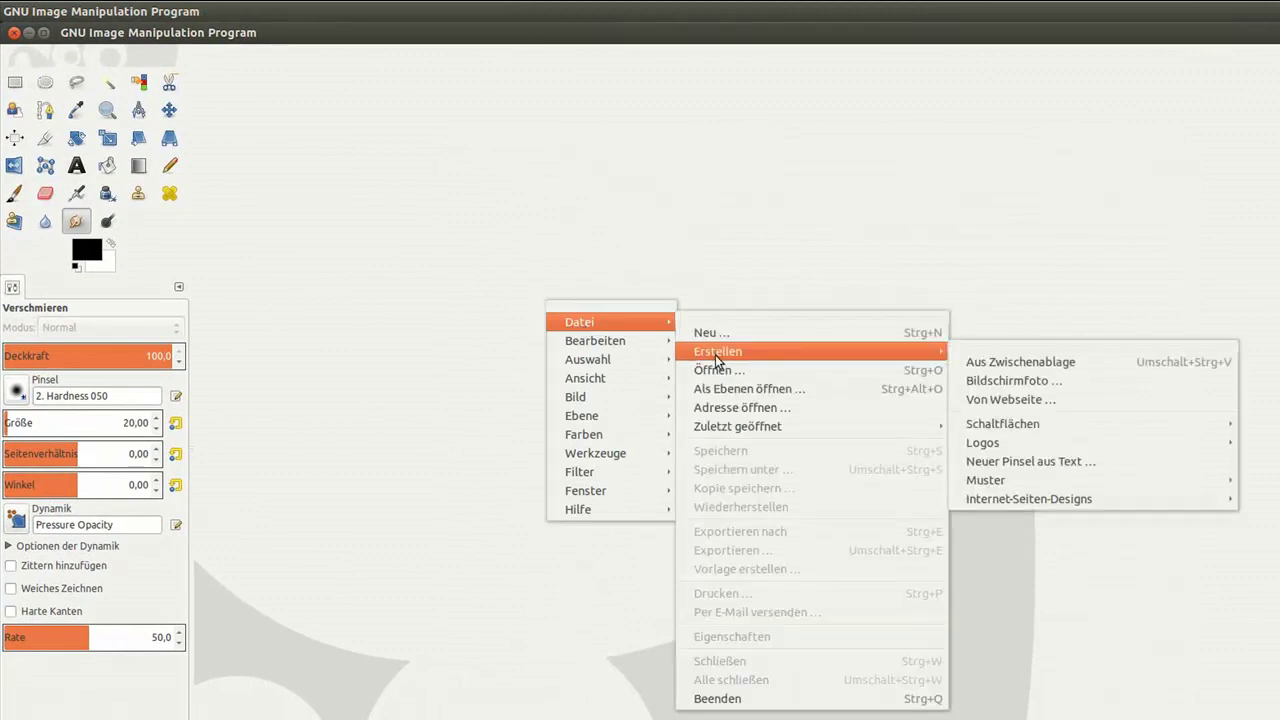
pyautogui.click(1057, 363)
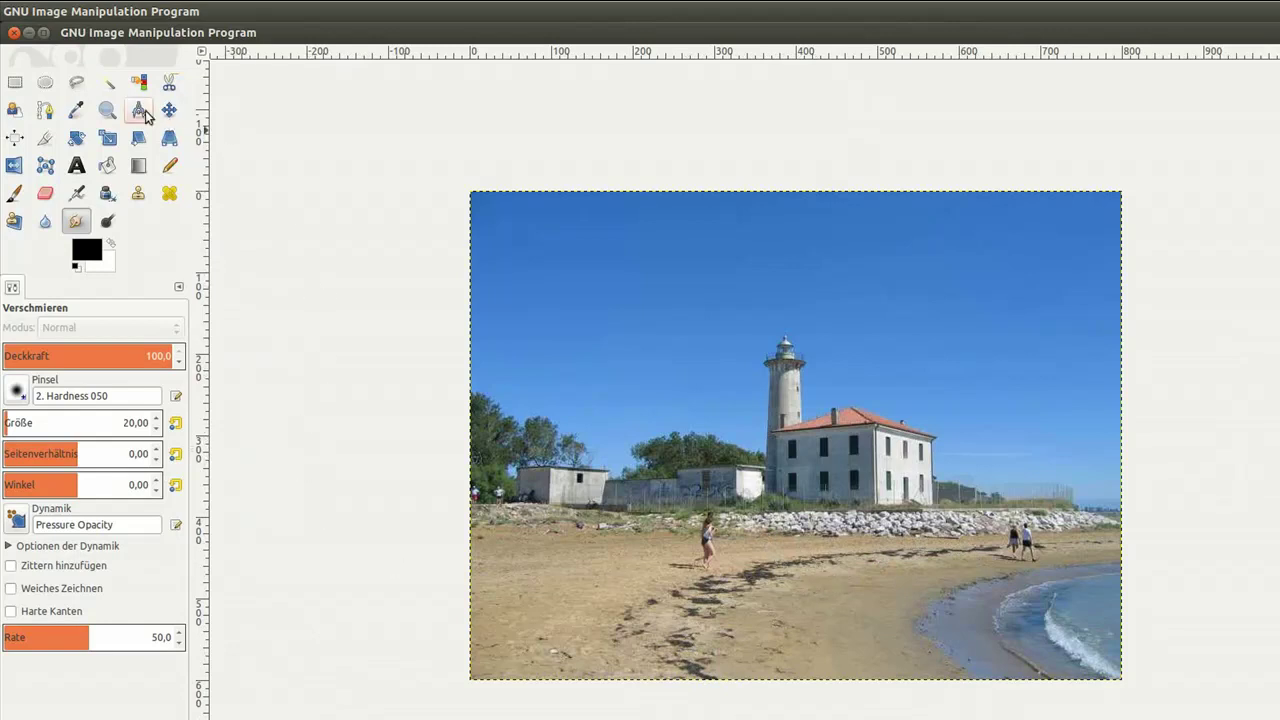
# Outline the seaweed-covered strip of beach with a closed free selection, from the lower sand to the right image edge, passing around the two walkers.
pyautogui.click(78, 84)
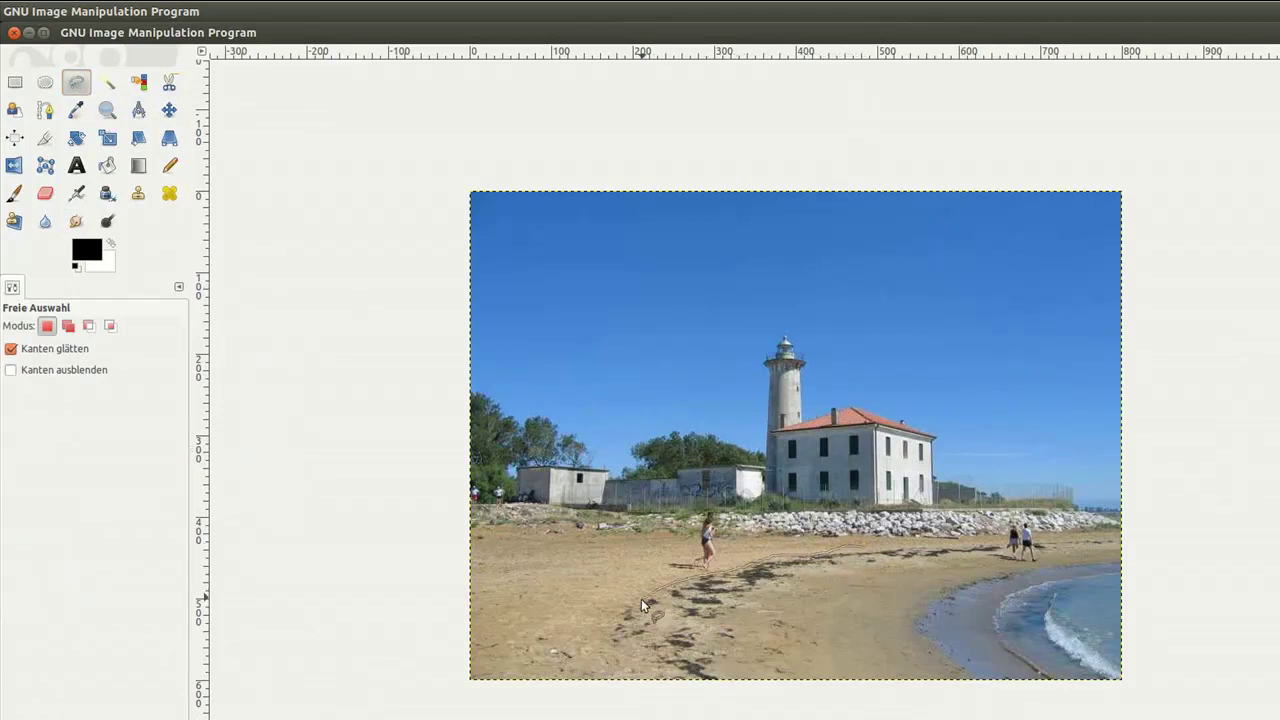
pyautogui.moveTo(552, 660)
pyautogui.mouseDown()
pyautogui.moveTo(632, 678)
pyautogui.moveTo(779, 678)
pyautogui.moveTo(792, 587)
pyautogui.moveTo(988, 566)
pyautogui.mouseUp()
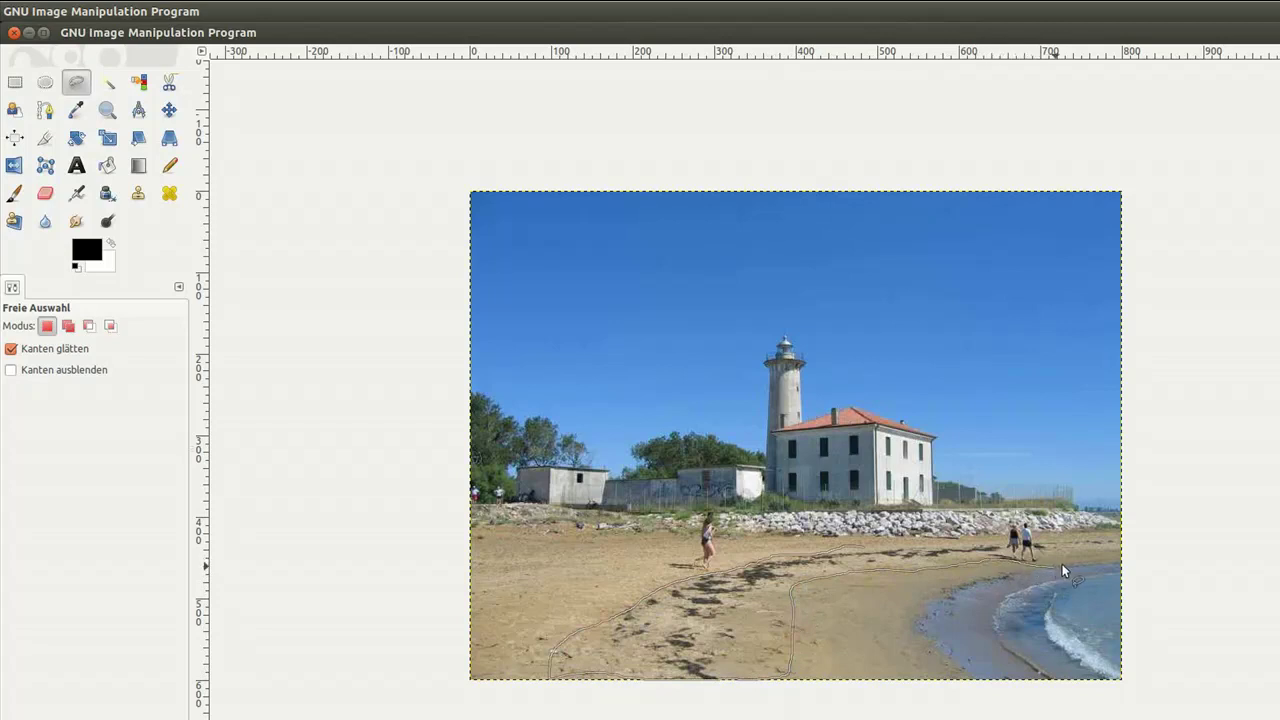
pyautogui.moveTo(1107, 556)
pyautogui.mouseDown()
pyautogui.moveTo(1131, 551)
pyautogui.moveTo(1064, 546)
pyautogui.mouseUp()
pyautogui.moveTo(962, 540); pyautogui.dragTo(873, 548)
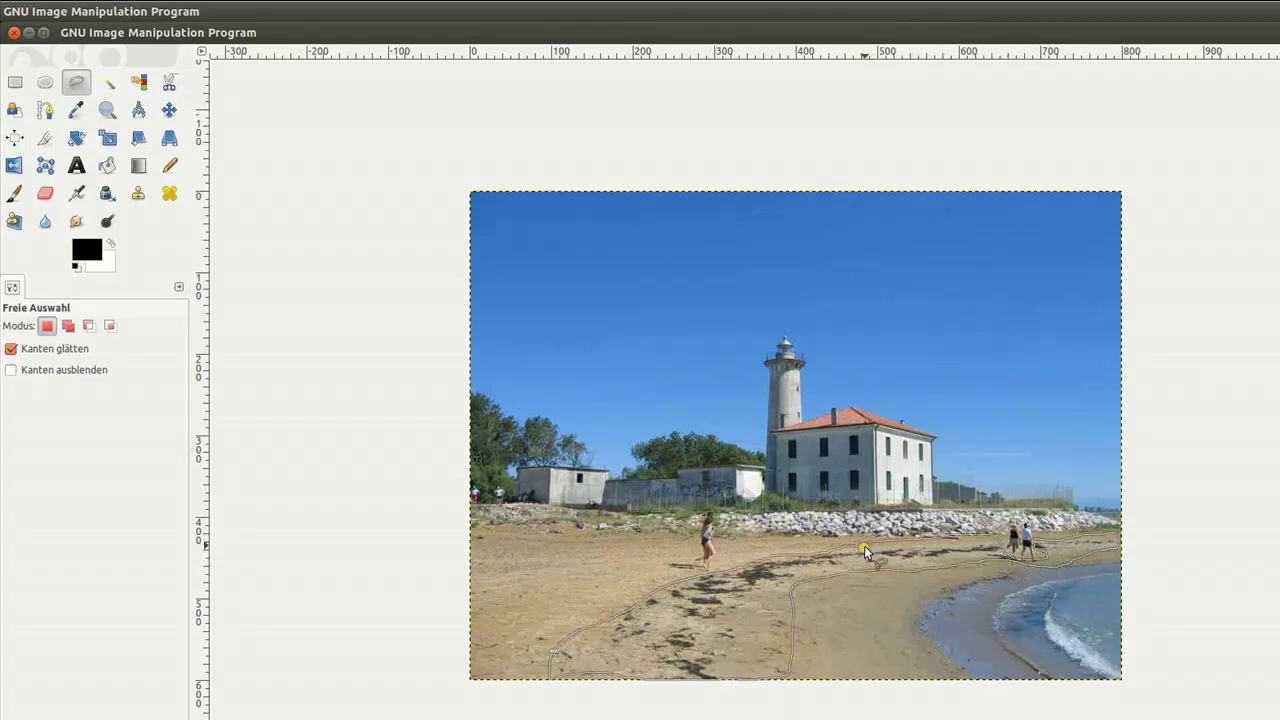
pyautogui.click(864, 549)
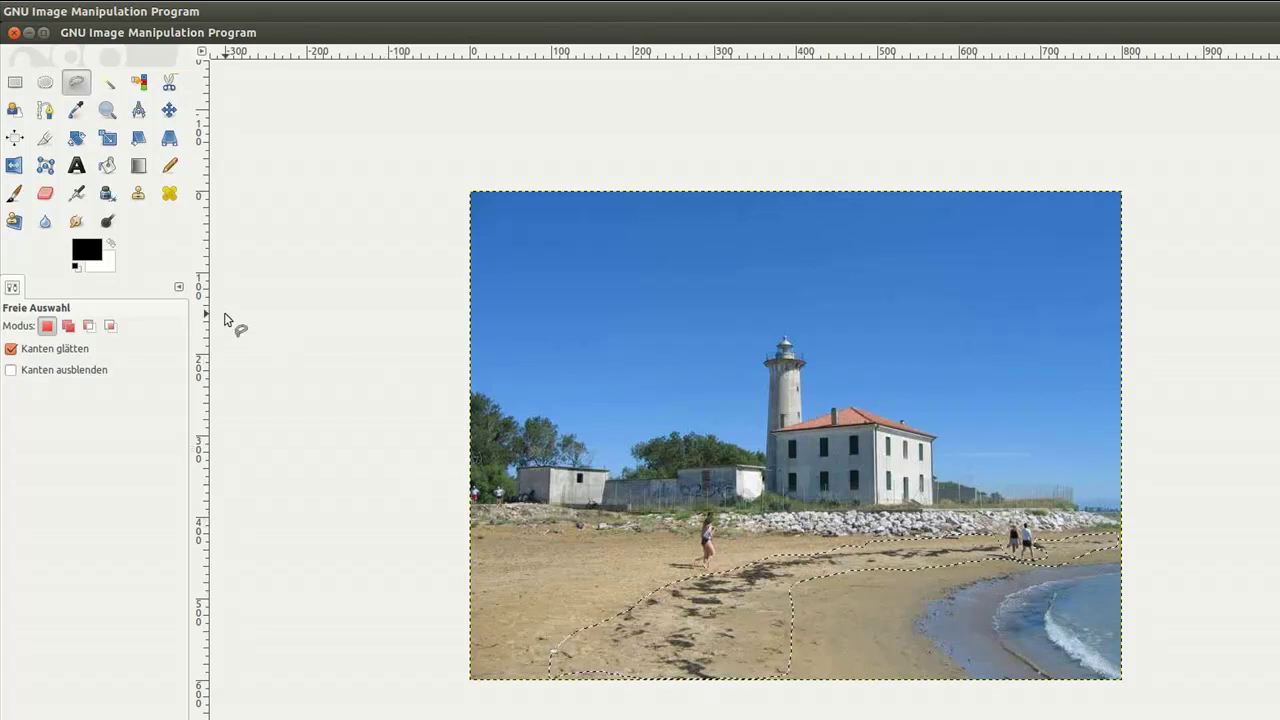
# Clone clean sand from the lower-left beach over the dark seaweed inside the selection, using the 2. Hardness 050 brush at size 20.
pyautogui.click(142, 200)
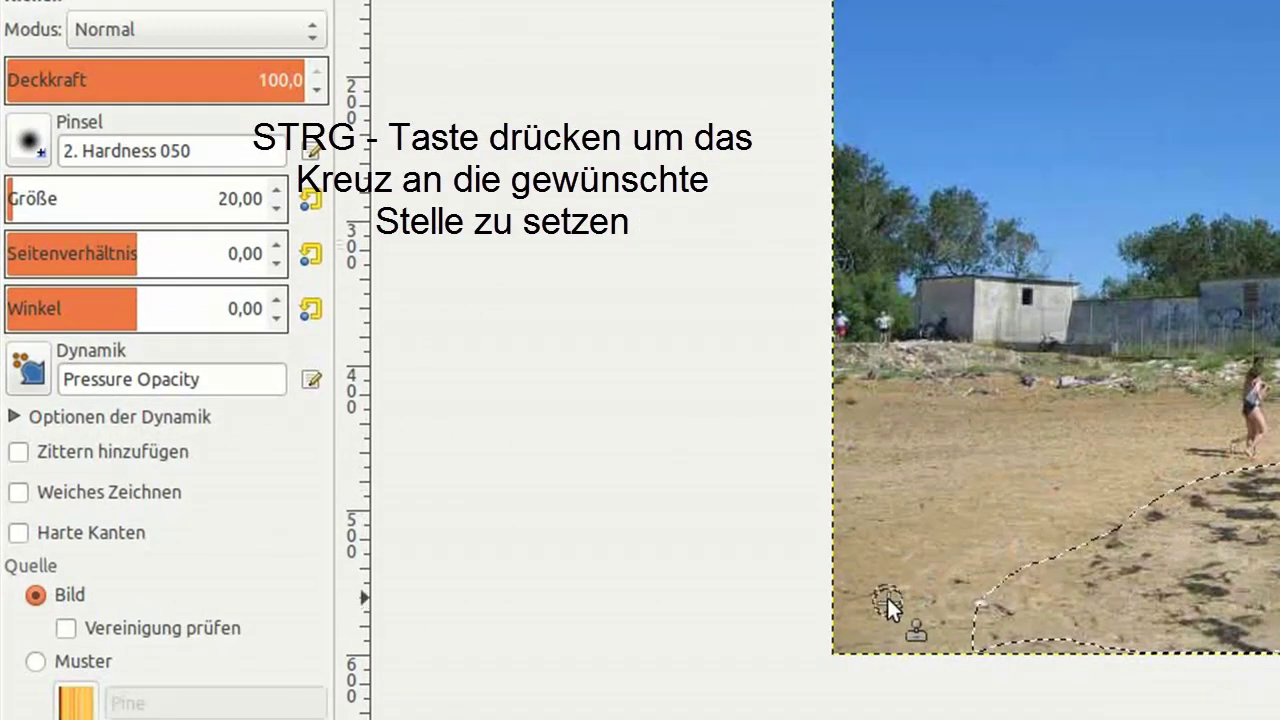
pyautogui.keyDown('ctrl'); pyautogui.click(887, 598); pyautogui.keyUp('ctrl')
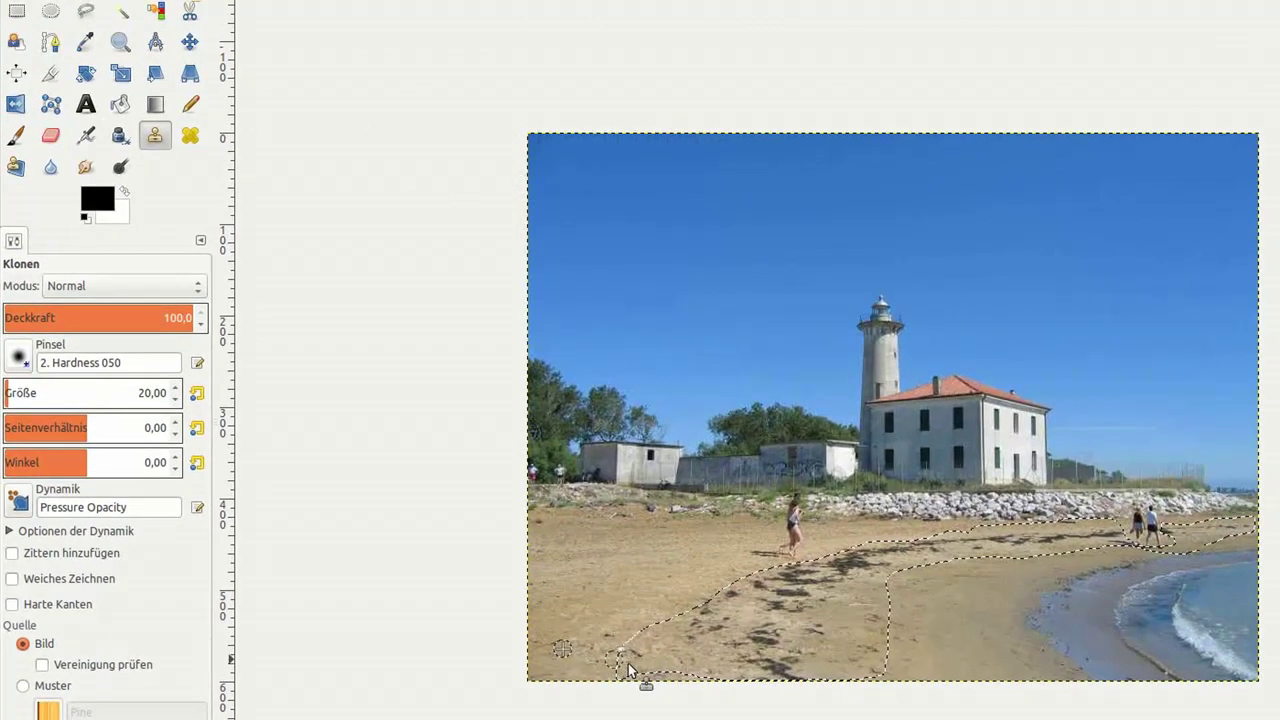
pyautogui.moveTo(647, 648)
pyautogui.mouseDown()
pyautogui.moveTo(695, 635)
pyautogui.moveTo(679, 659)
pyautogui.moveTo(663, 641)
pyautogui.moveTo(673, 635)
pyautogui.moveTo(677, 655)
pyautogui.moveTo(696, 630)
pyautogui.mouseUp()
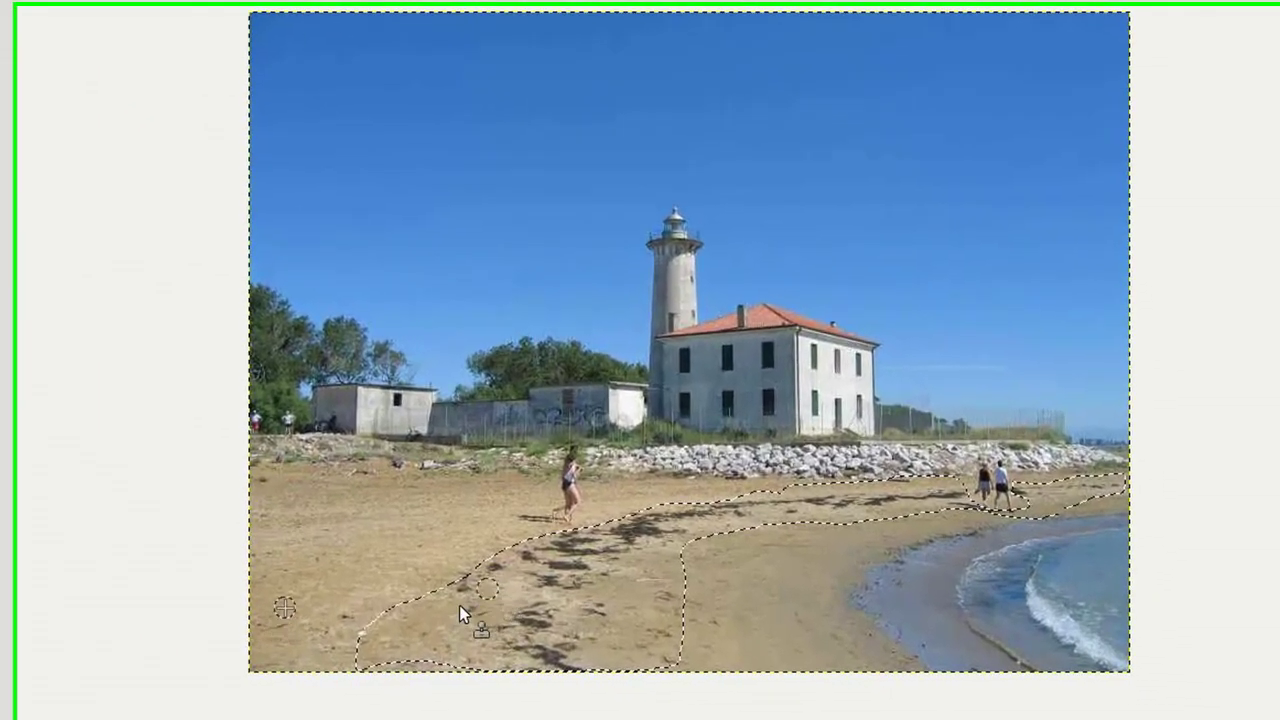
pyautogui.moveTo(448, 586)
pyautogui.mouseDown()
pyautogui.moveTo(497, 629)
pyautogui.moveTo(551, 646)
pyautogui.moveTo(461, 645)
pyautogui.moveTo(564, 602)
pyautogui.moveTo(495, 585)
pyautogui.moveTo(595, 548)
pyautogui.moveTo(470, 567)
pyautogui.moveTo(439, 611)
pyautogui.moveTo(381, 506)
pyautogui.moveTo(420, 512)
pyautogui.moveTo(480, 437)
pyautogui.moveTo(422, 578)
pyautogui.mouseUp()
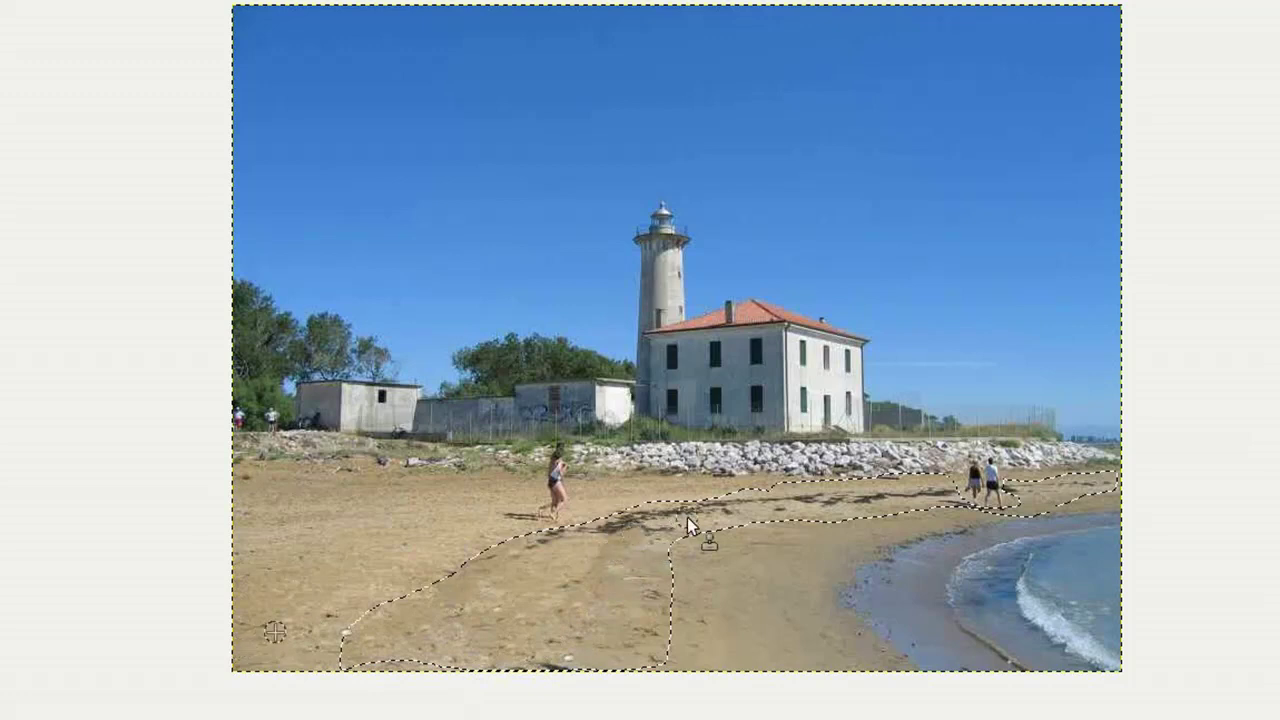
pyautogui.moveTo(687, 517)
pyautogui.mouseDown()
pyautogui.moveTo(634, 530)
pyautogui.moveTo(629, 516)
pyautogui.moveTo(574, 547)
pyautogui.moveTo(588, 532)
pyautogui.moveTo(546, 550)
pyautogui.mouseUp()
pyautogui.moveTo(562, 594); pyautogui.dragTo(550, 607)
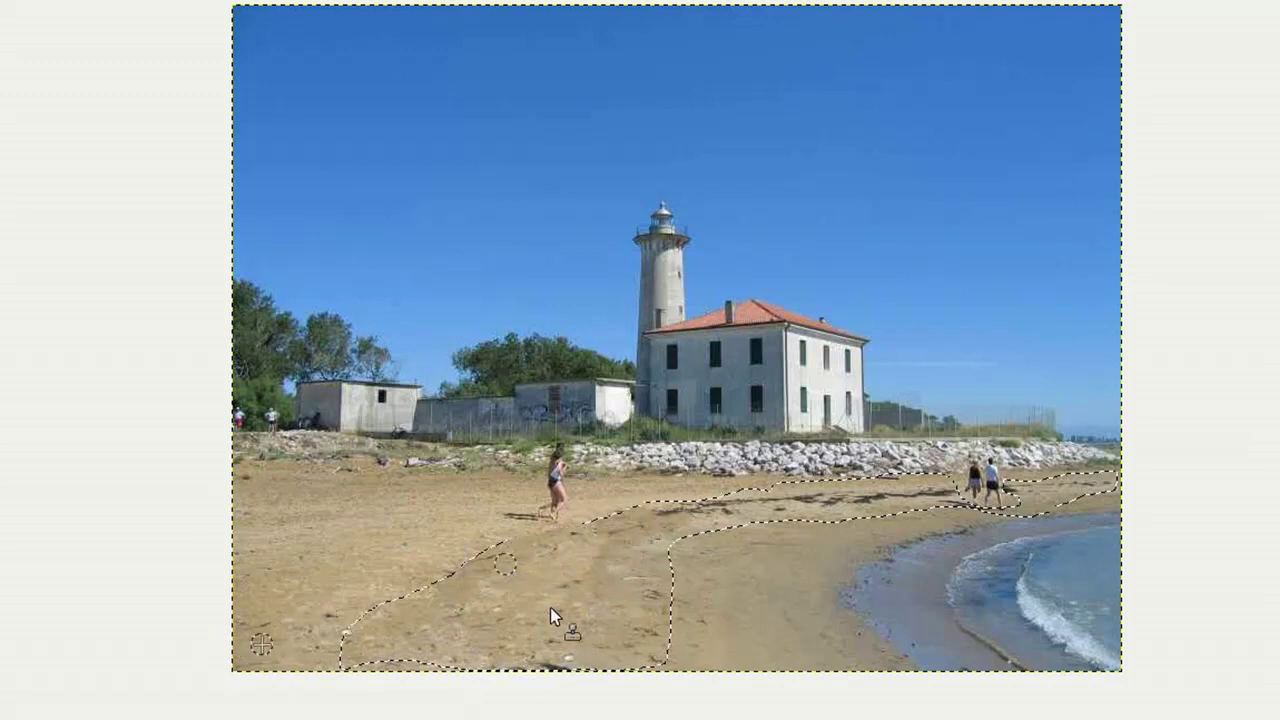
pyautogui.moveTo(649, 584)
pyautogui.mouseDown()
pyautogui.moveTo(646, 652)
pyautogui.moveTo(522, 655)
pyautogui.moveTo(582, 656)
pyautogui.moveTo(572, 583)
pyautogui.mouseUp()
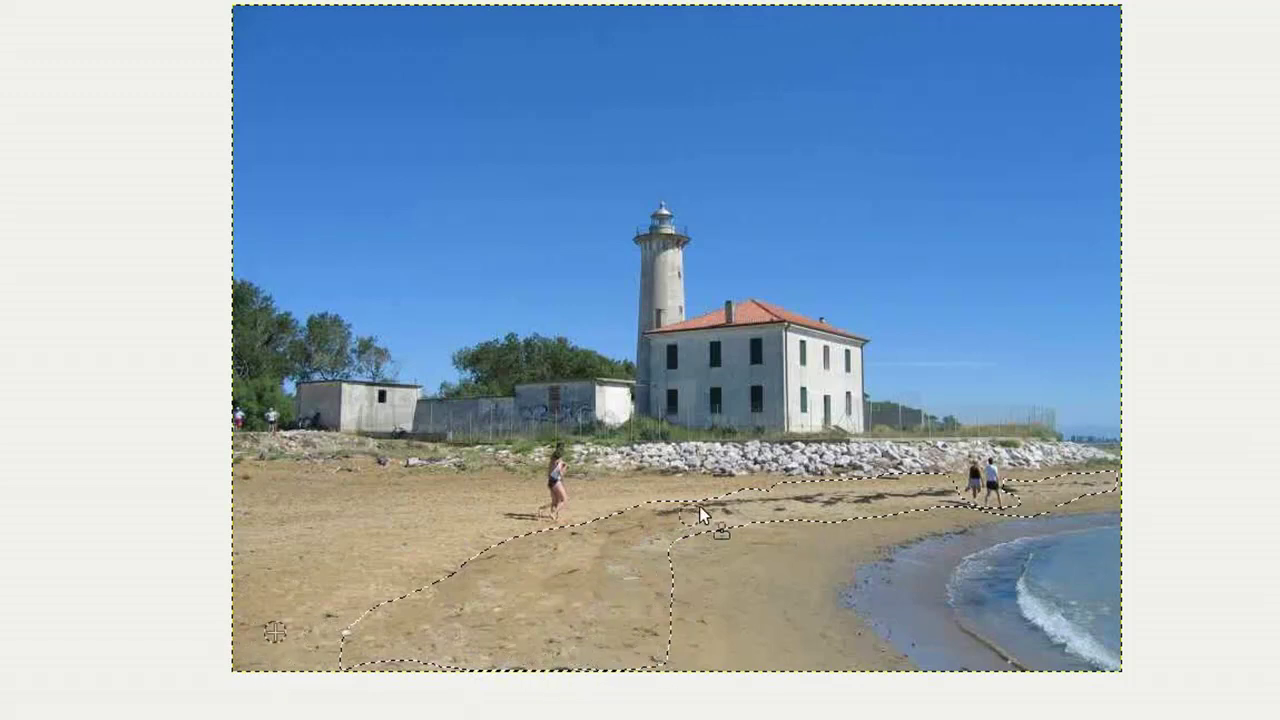
pyautogui.moveTo(700, 514)
pyautogui.mouseDown()
pyautogui.moveTo(729, 517)
pyautogui.moveTo(651, 537)
pyautogui.moveTo(630, 522)
pyautogui.mouseUp()
pyautogui.moveTo(804, 494); pyautogui.dragTo(668, 510)
pyautogui.moveTo(844, 499)
pyautogui.mouseDown()
pyautogui.moveTo(707, 514)
pyautogui.moveTo(784, 508)
pyautogui.mouseUp()
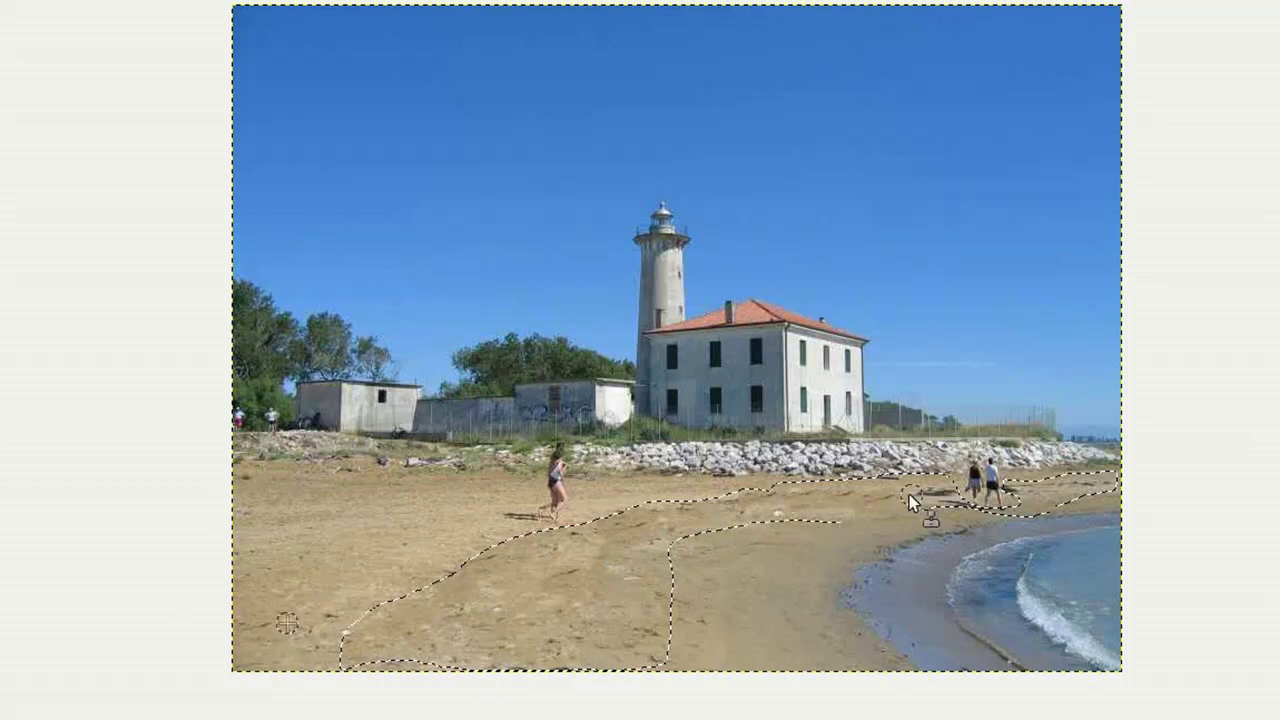
pyautogui.moveTo(943, 497); pyautogui.dragTo(854, 506)
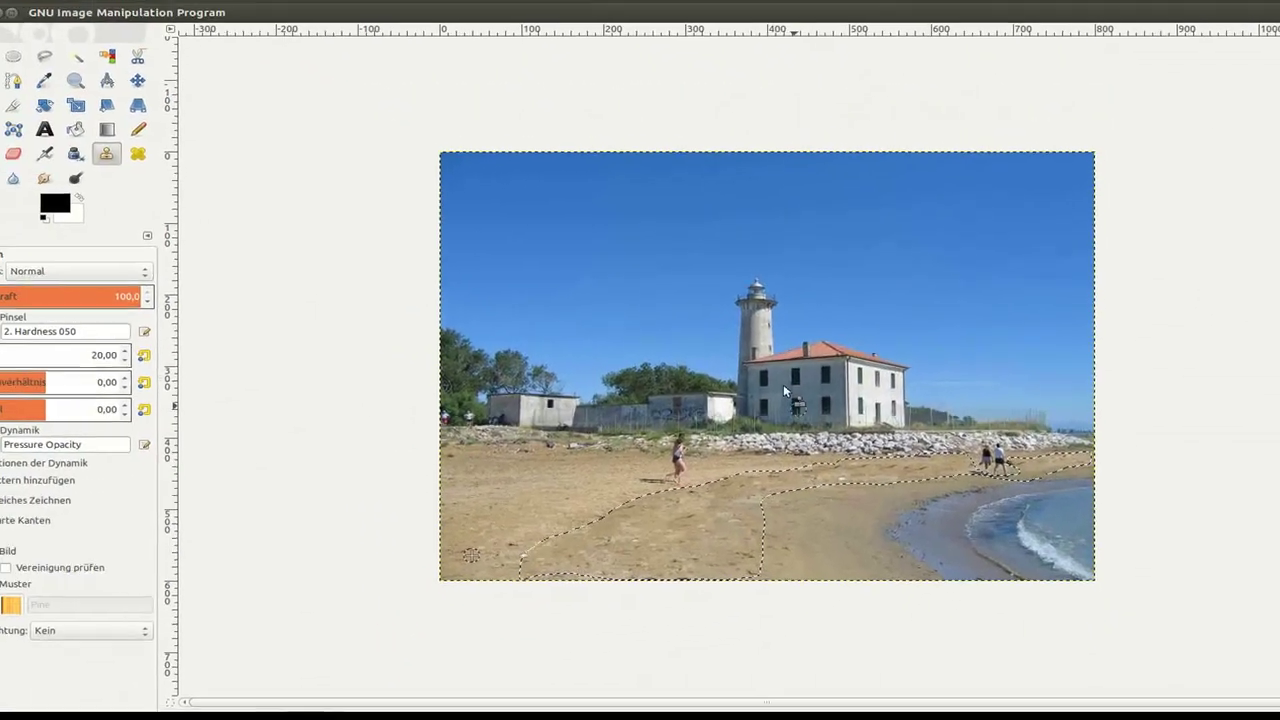
# Remove the selection around the retouched beach strip.
pyautogui.rightClick(789, 386)
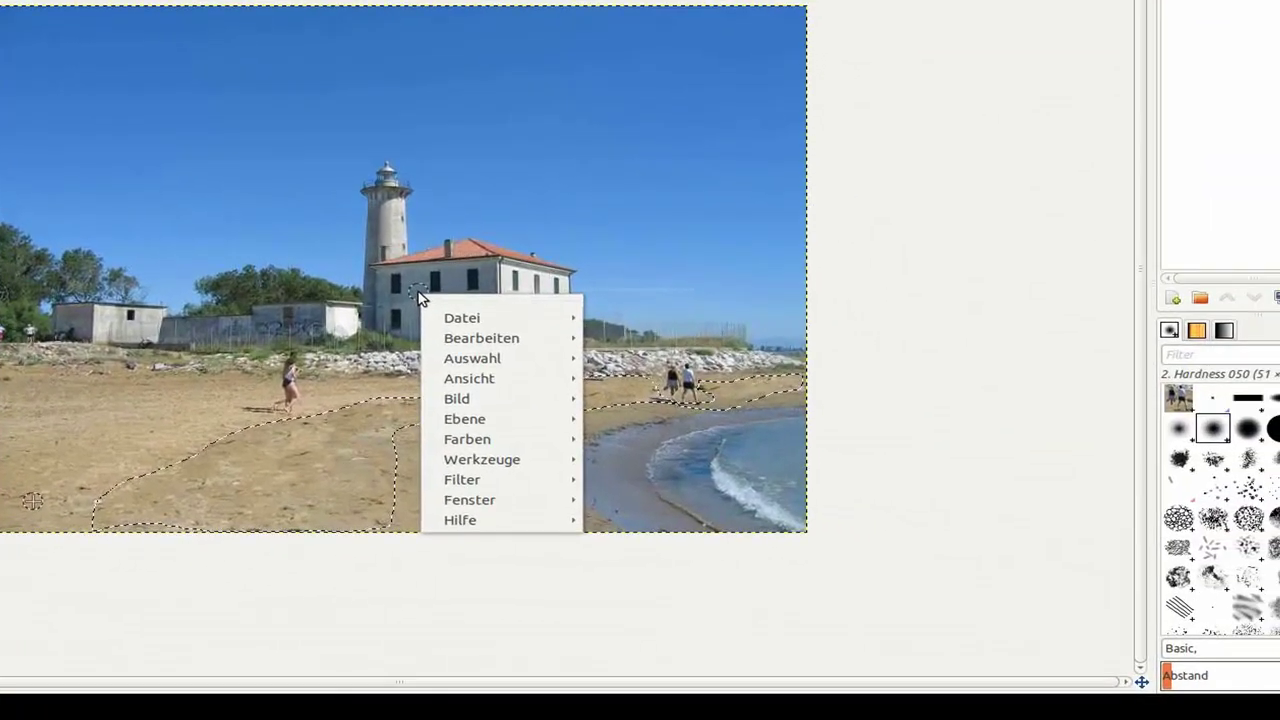
pyautogui.moveTo(486, 358)
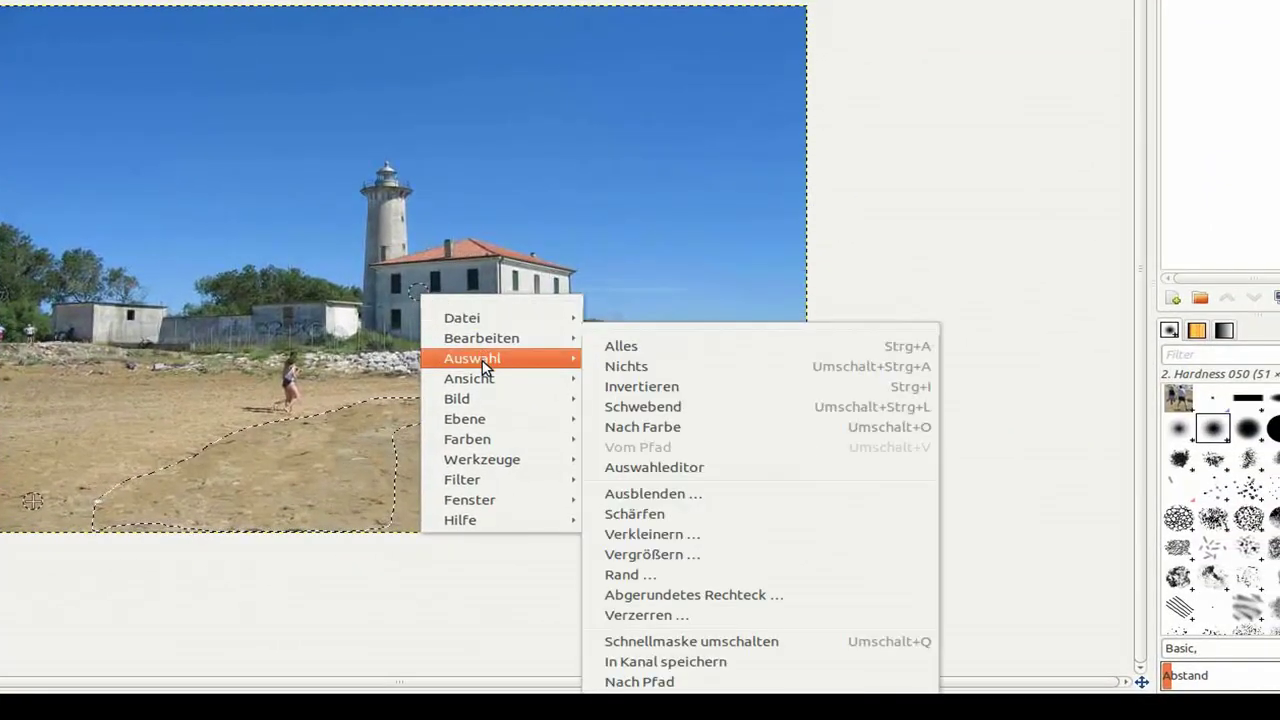
pyautogui.click(672, 368)
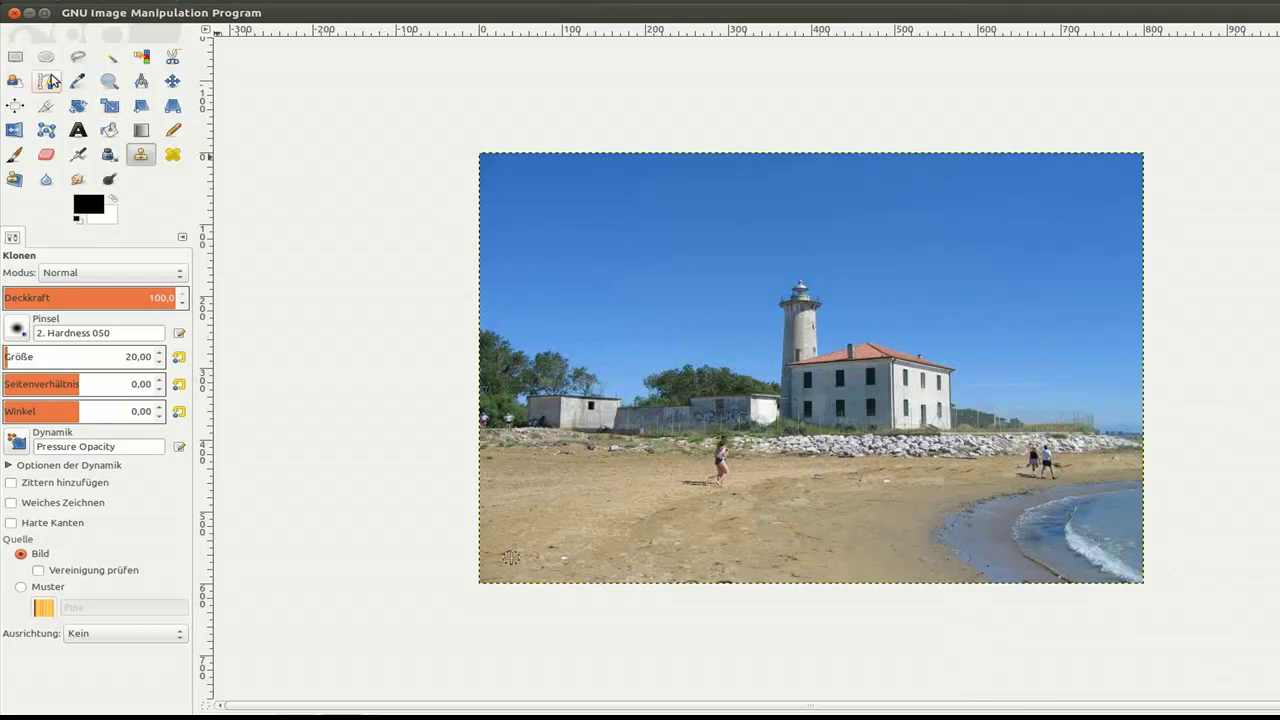
# Copy a rectangular area around the two walkers near the waterline and clear the selection.
pyautogui.click(15, 57)
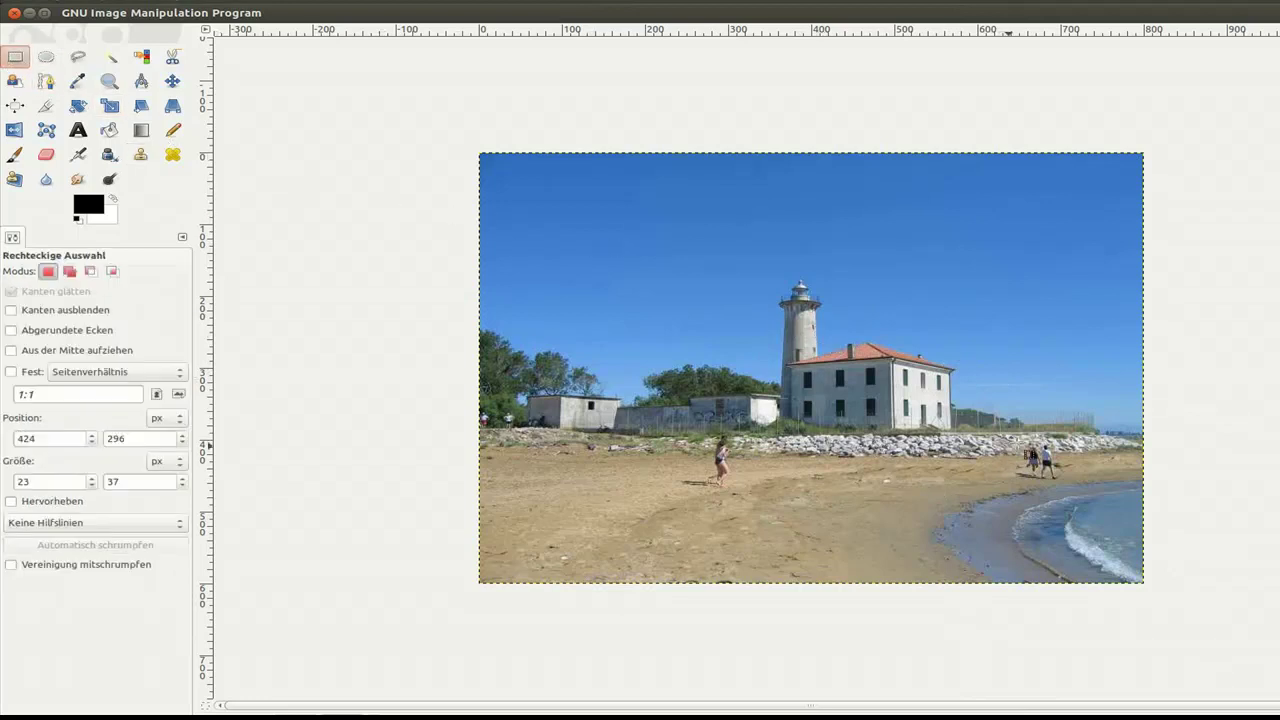
pyautogui.moveTo(1021, 442); pyautogui.dragTo(1059, 482)
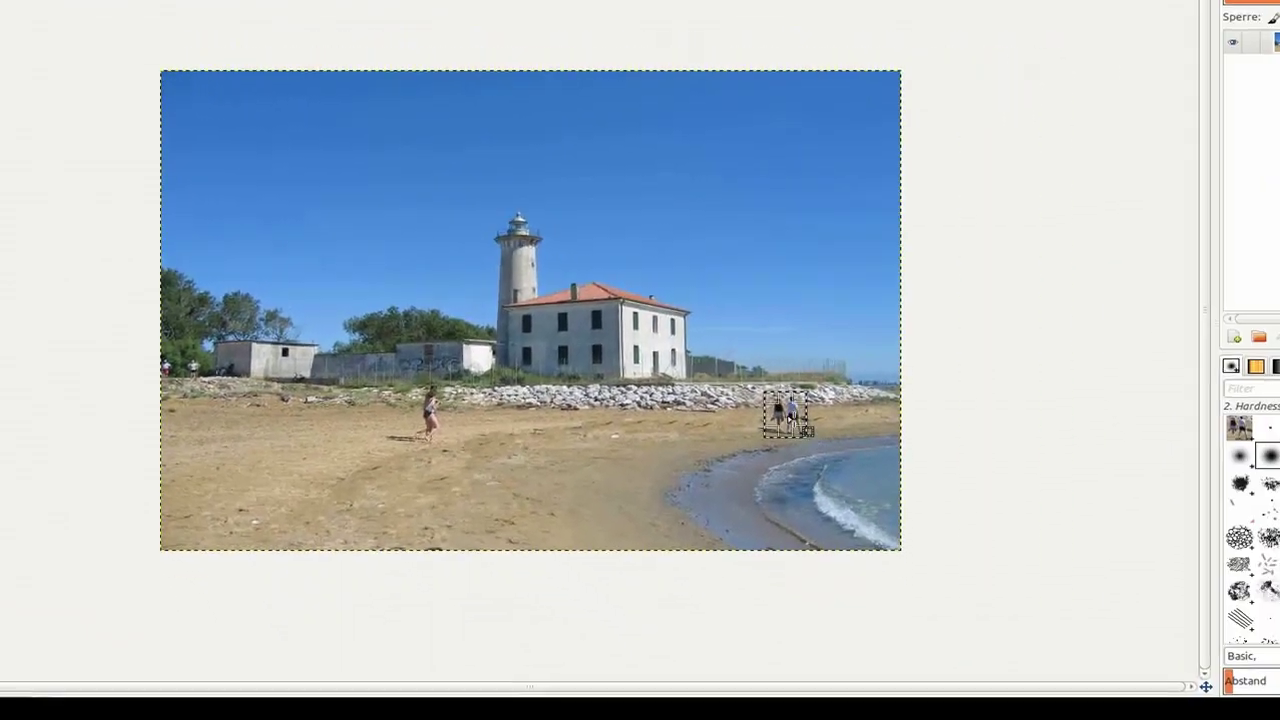
pyautogui.rightClick(1025, 479)
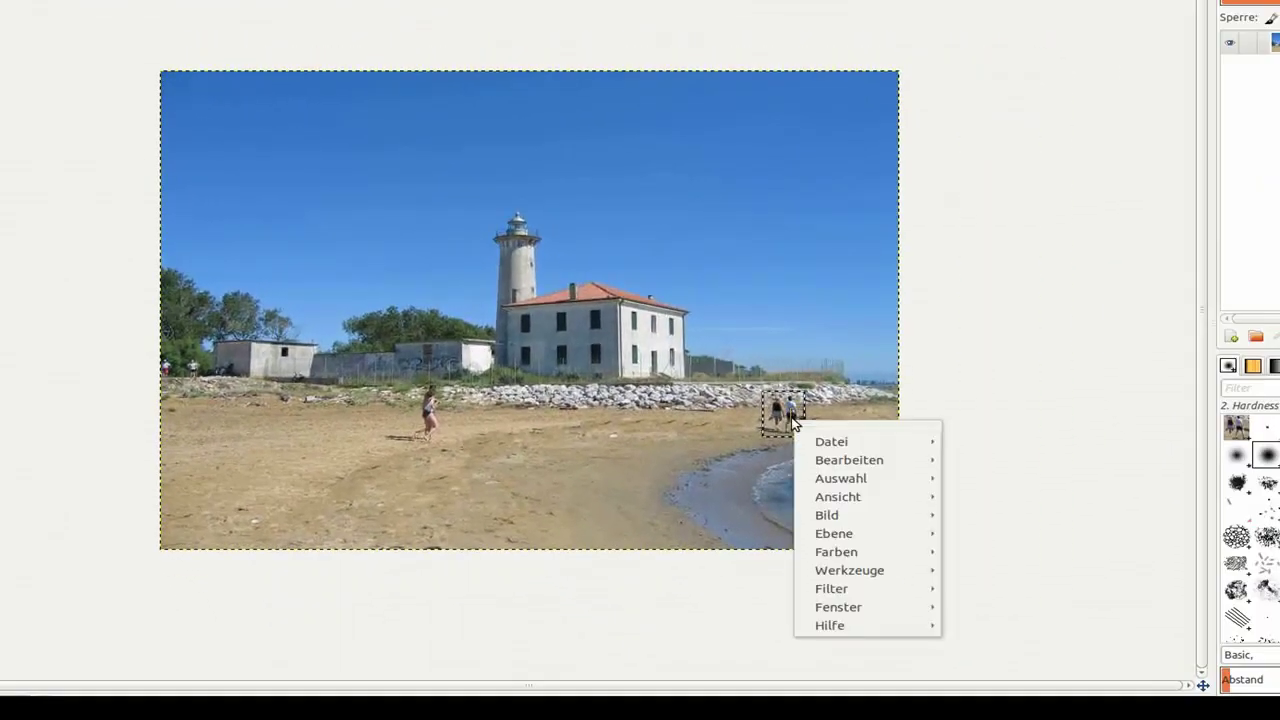
pyautogui.moveTo(851, 467)
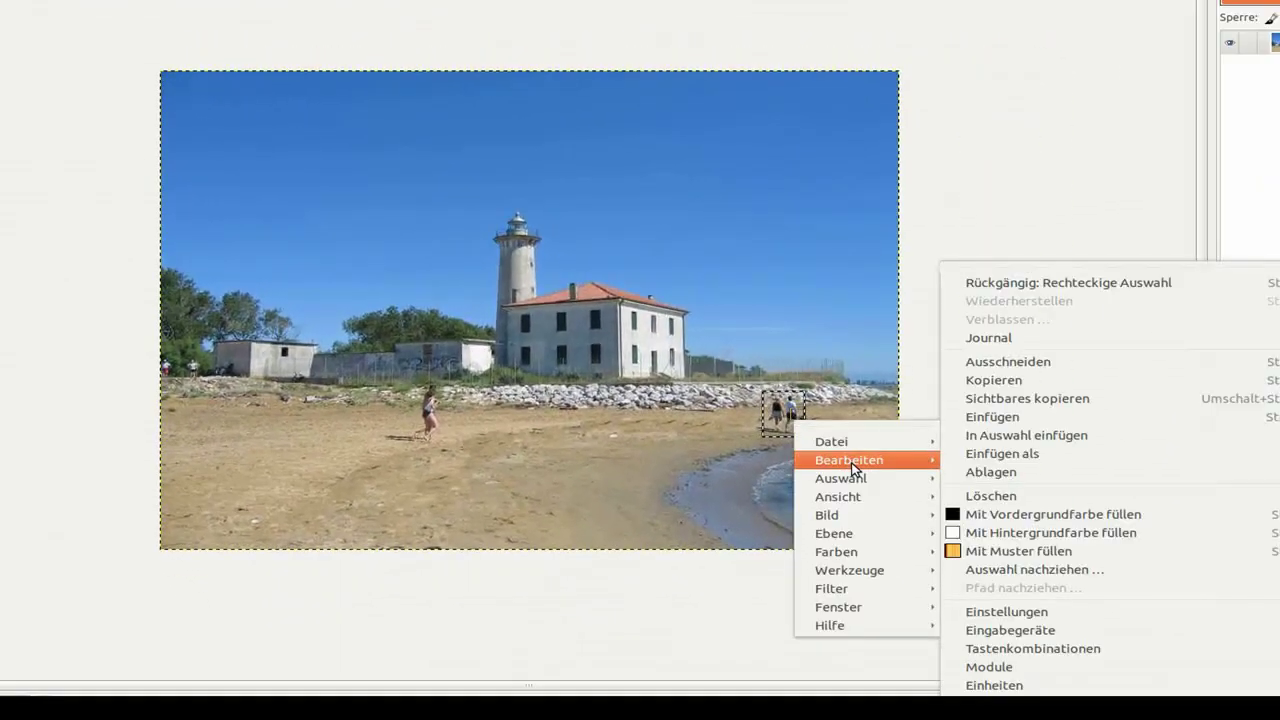
pyautogui.click(1000, 381)
pyautogui.click(616, 432)
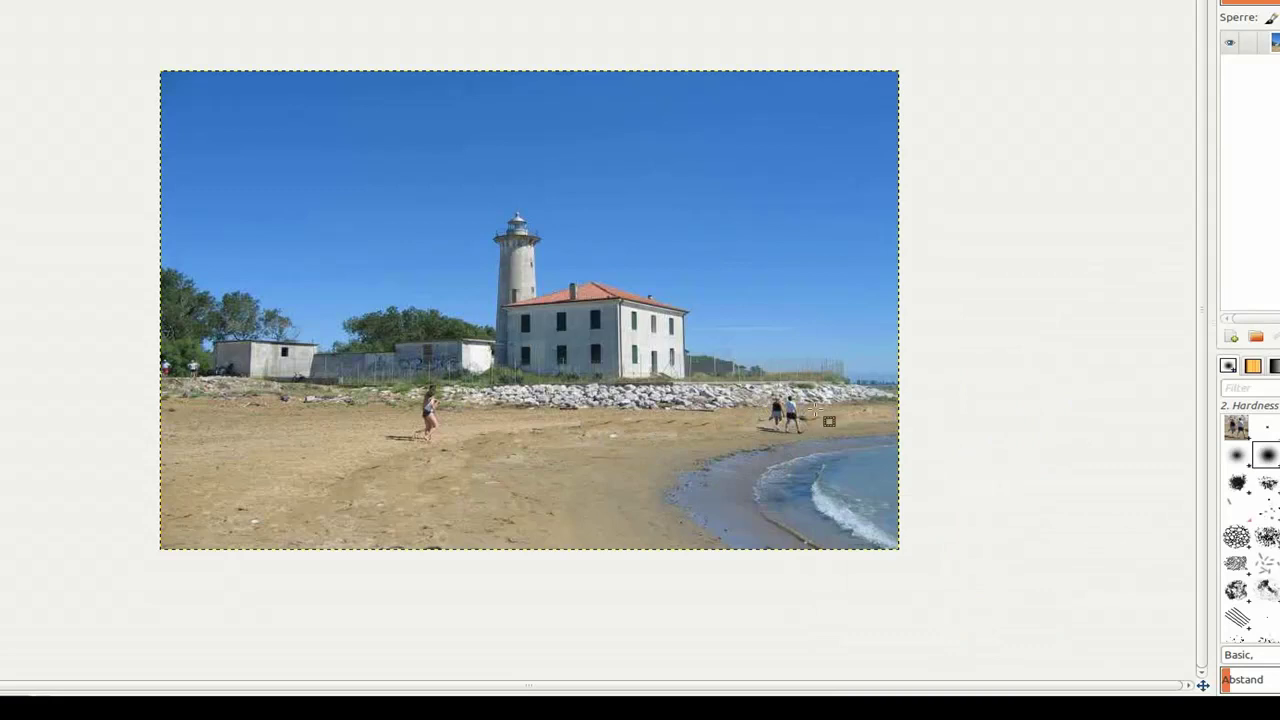
# Paste the copied walkers and anchor them on the sand at the water's edge, slightly below and left of the original pair.
pyautogui.rightClick(614, 432)
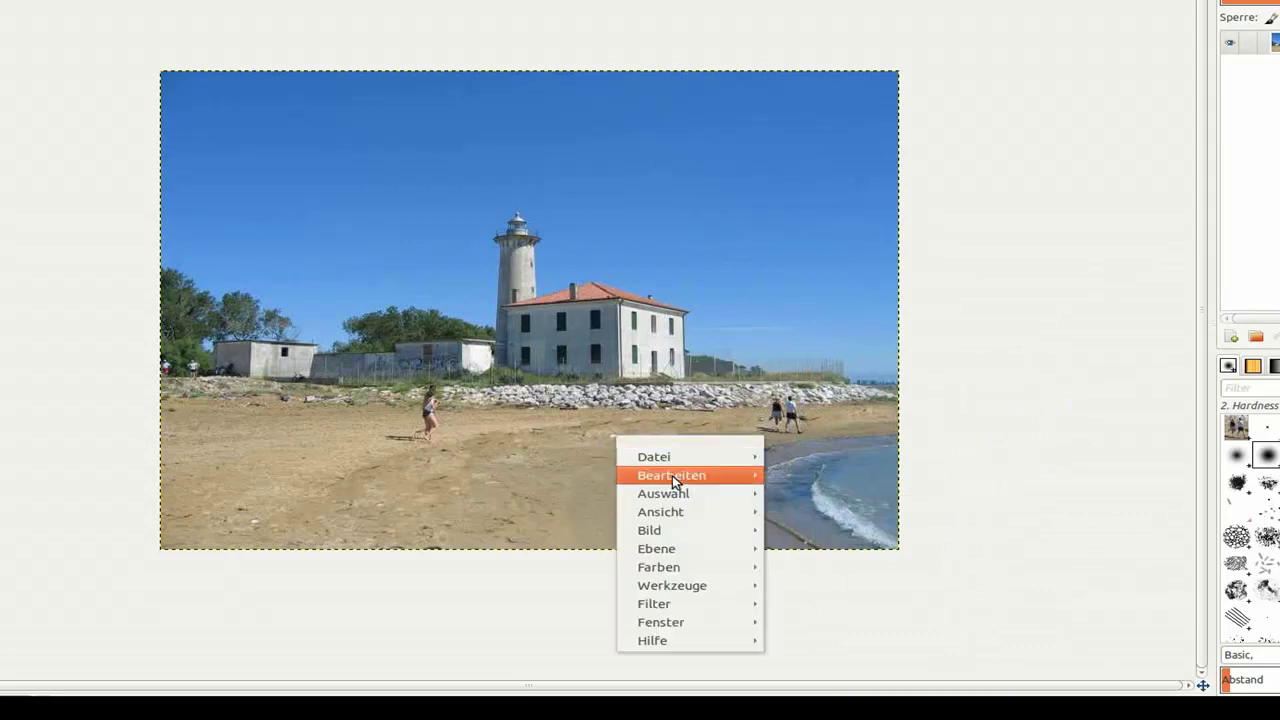
pyautogui.moveTo(672, 475)
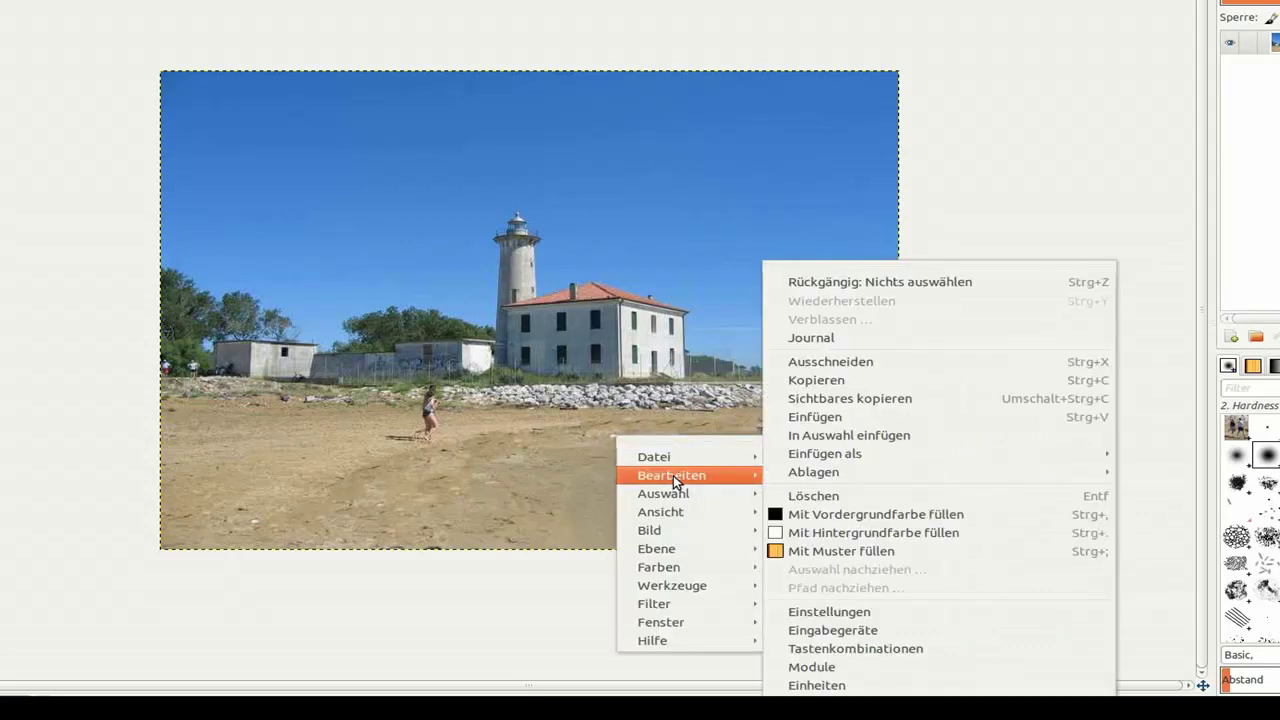
pyautogui.click(816, 417)
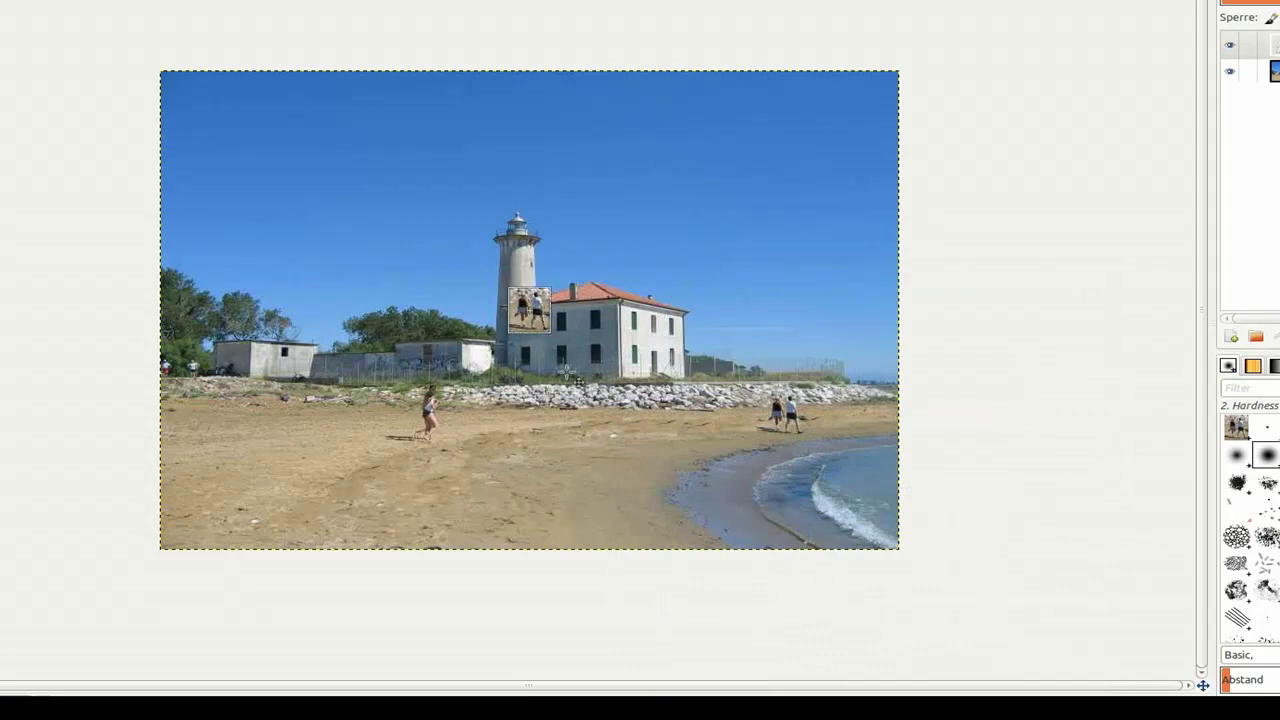
pyautogui.moveTo(530, 310); pyautogui.dragTo(709, 438)
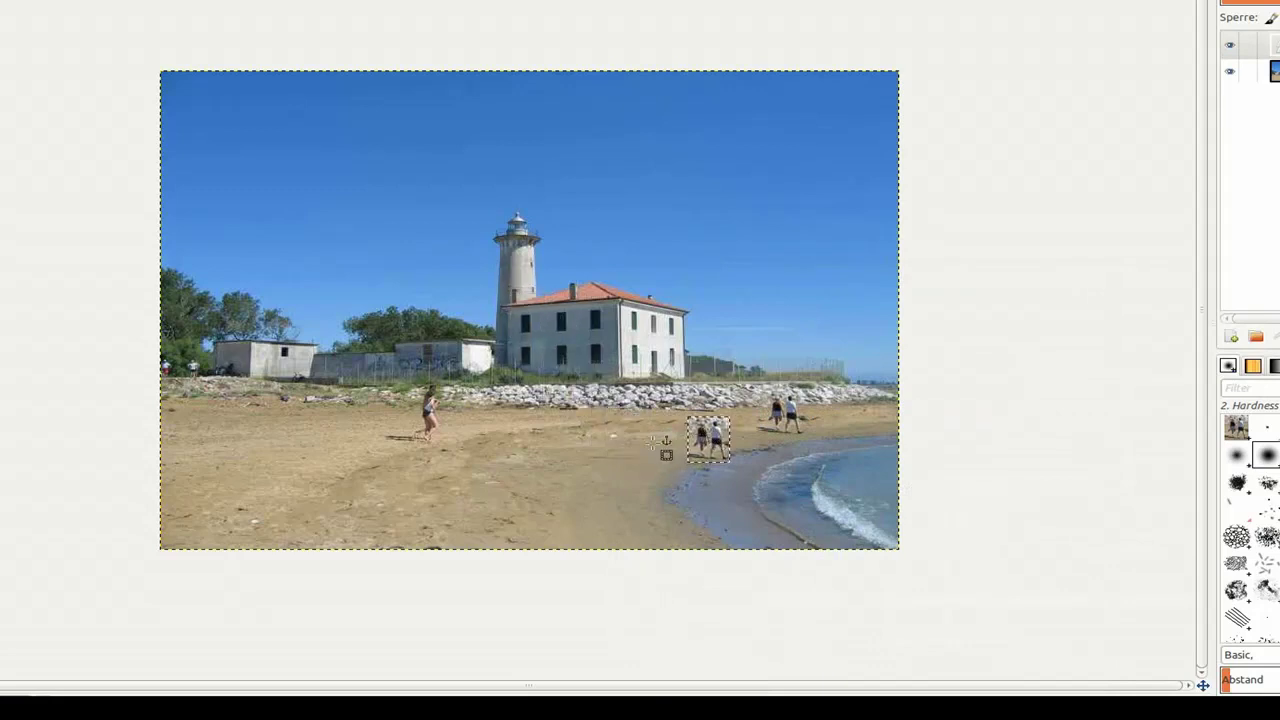
pyautogui.click(547, 430)
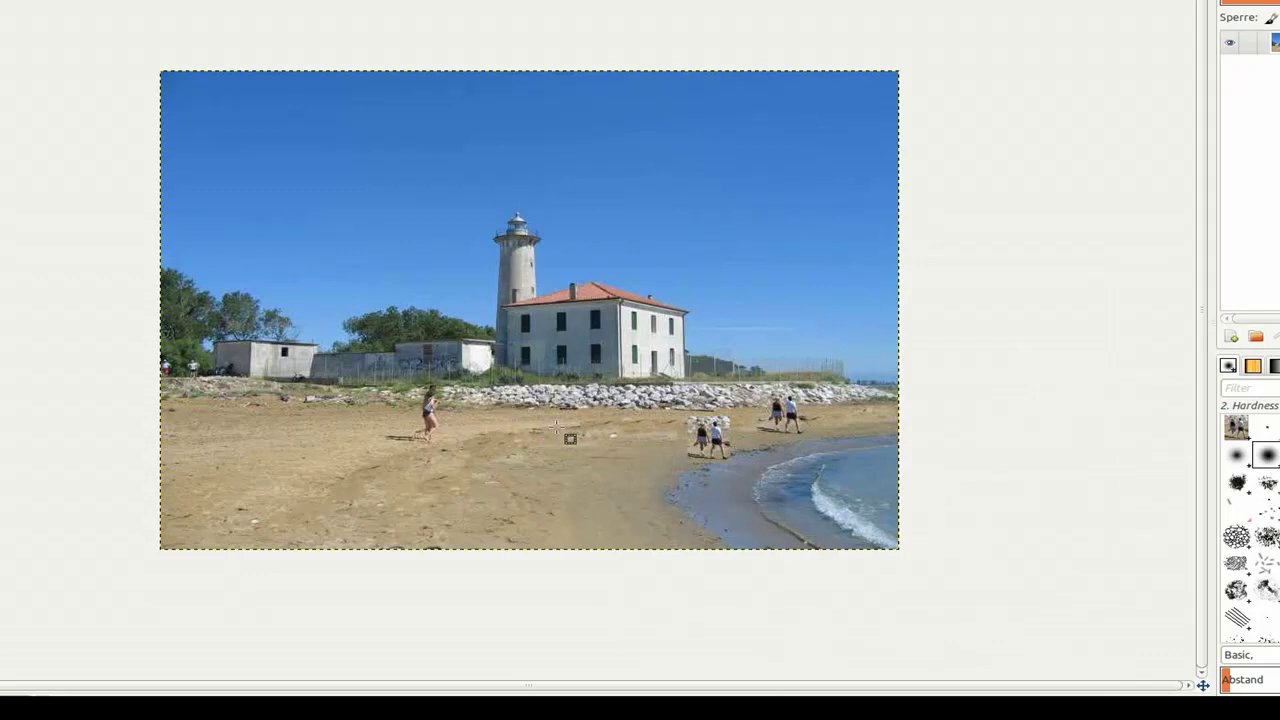
# Paste another copy of the walkers and anchor it on the sand to the right of the original pair.
pyautogui.rightClick(558, 432)
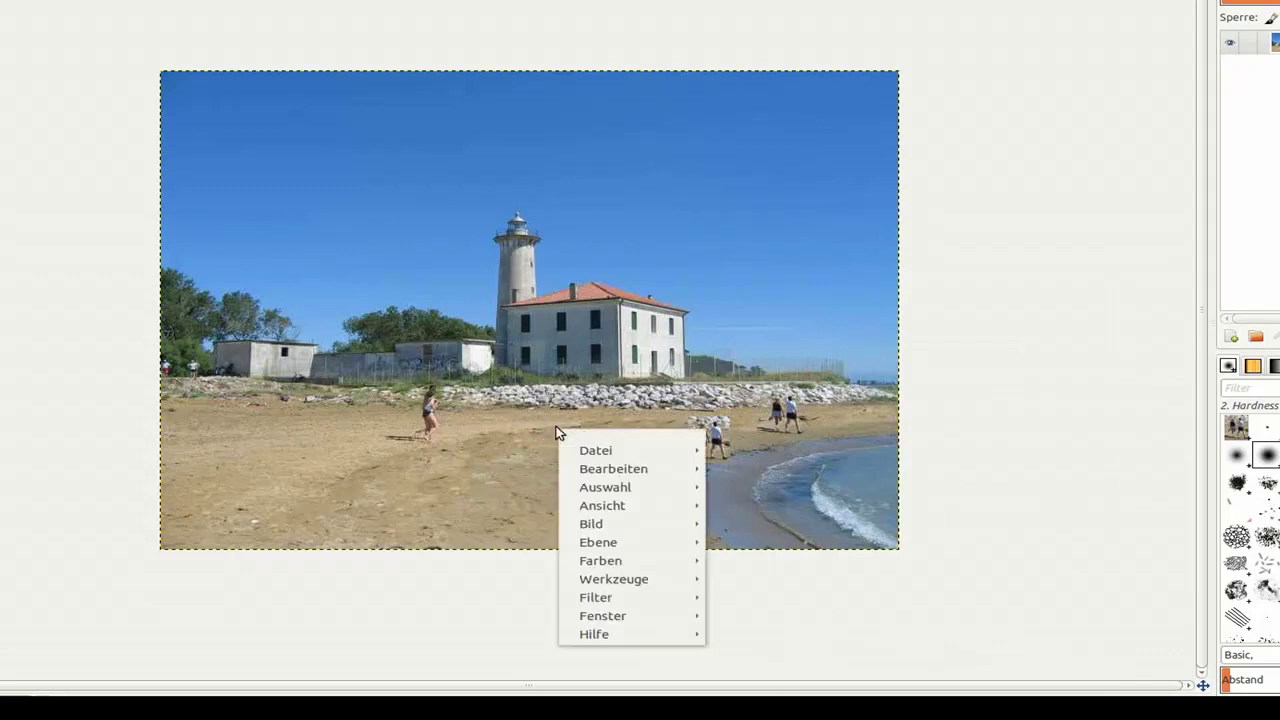
pyautogui.moveTo(615, 468)
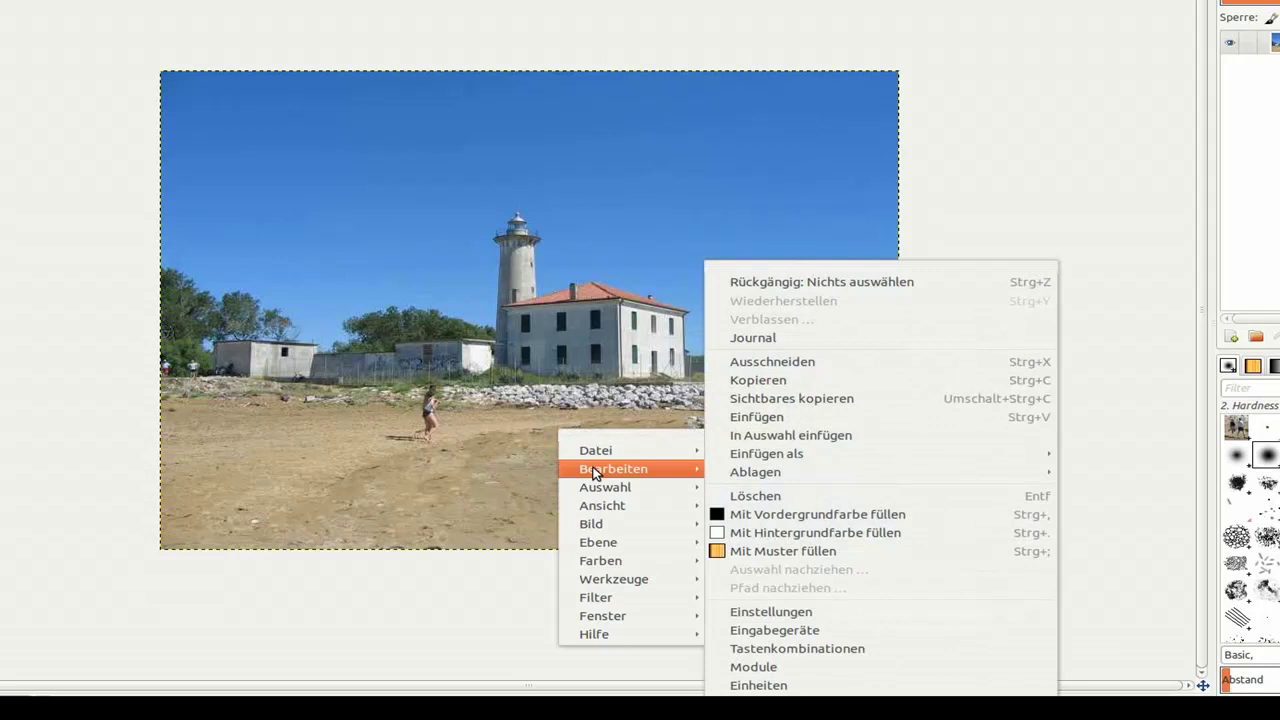
pyautogui.click(747, 418)
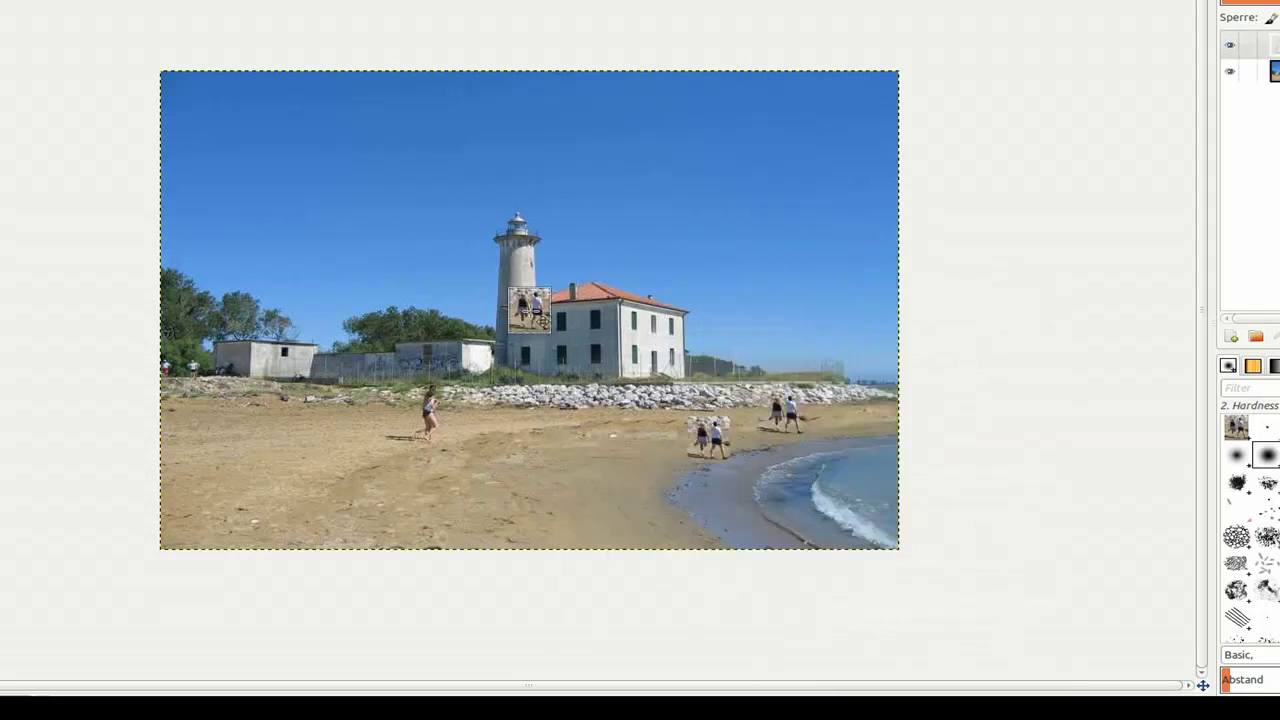
pyautogui.moveTo(530, 312); pyautogui.dragTo(870, 420)
pyautogui.click(546, 443)
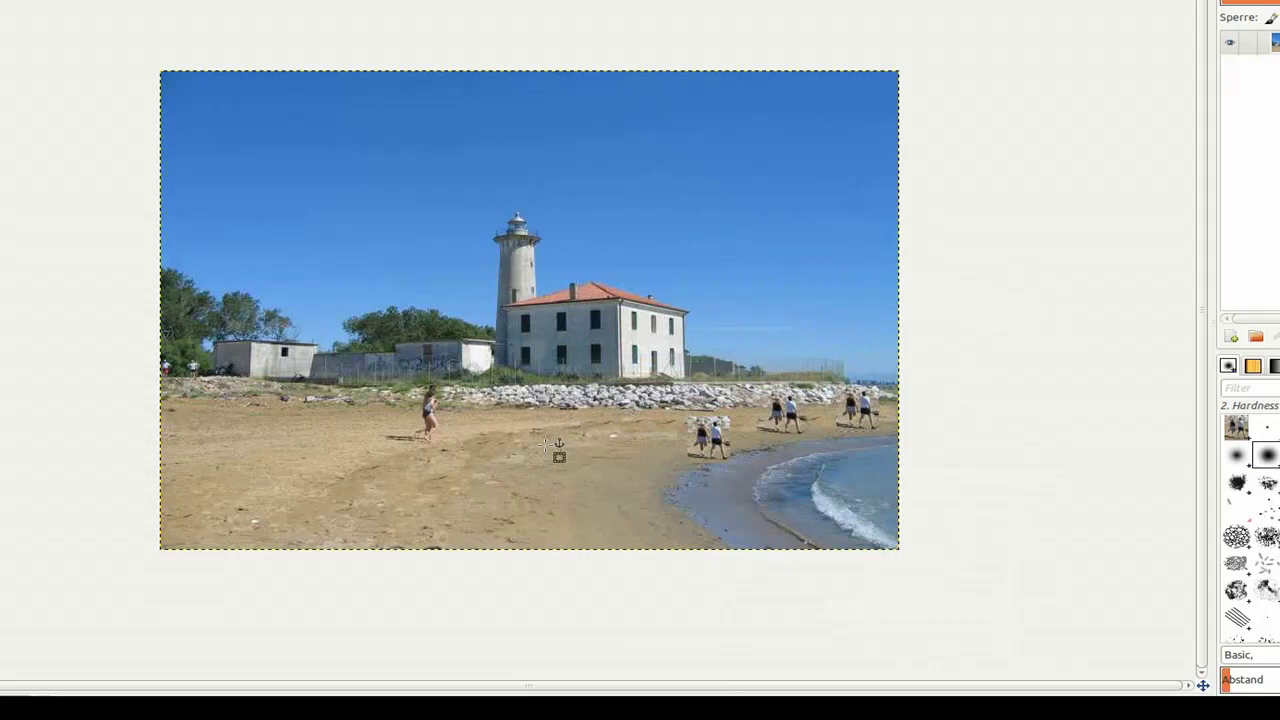
# Paste a further copy of the walkers and place it on the sand left of the pair at the water's edge.
pyautogui.rightClick(530, 423)
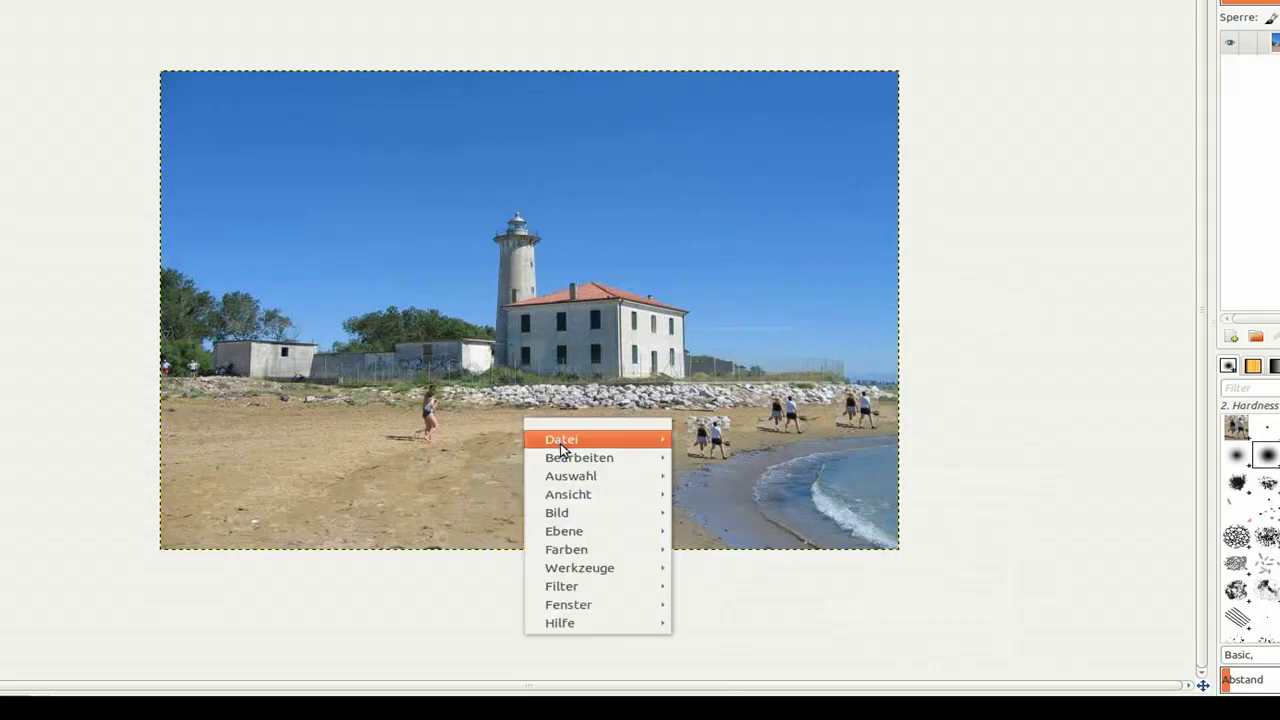
pyautogui.moveTo(563, 463)
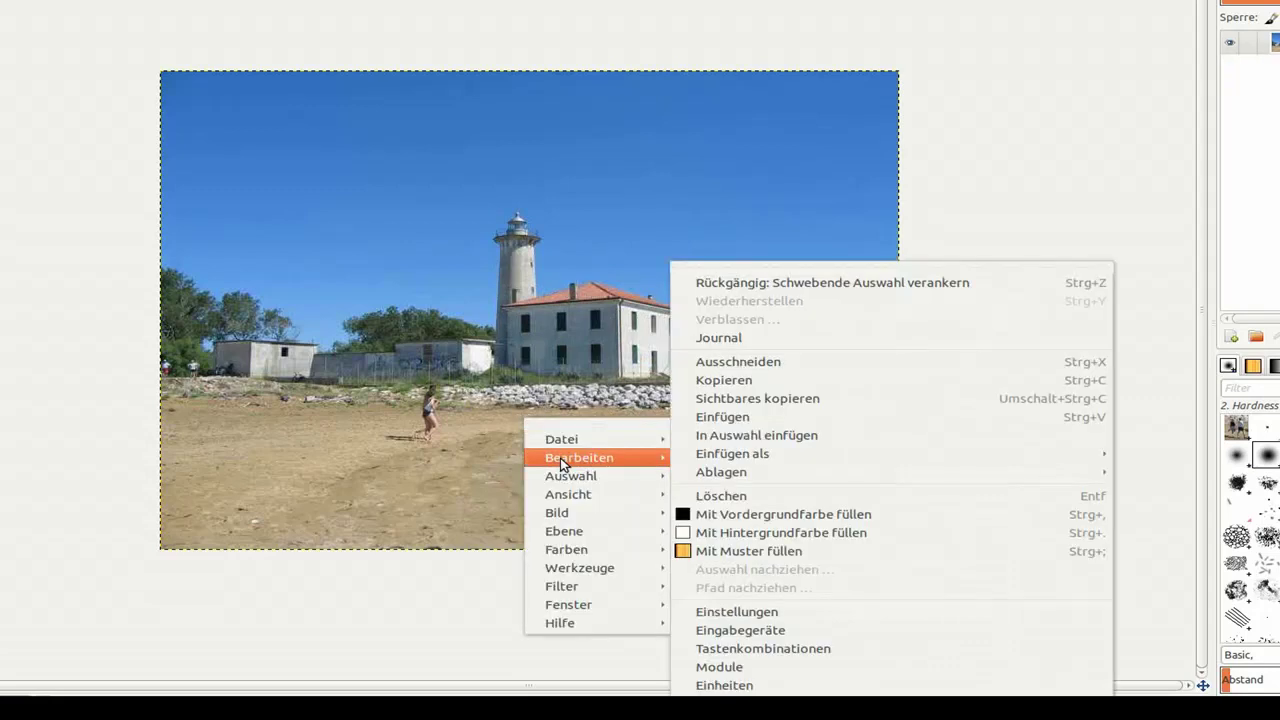
pyautogui.click(722, 418)
pyautogui.moveTo(529, 311); pyautogui.dragTo(618, 440)
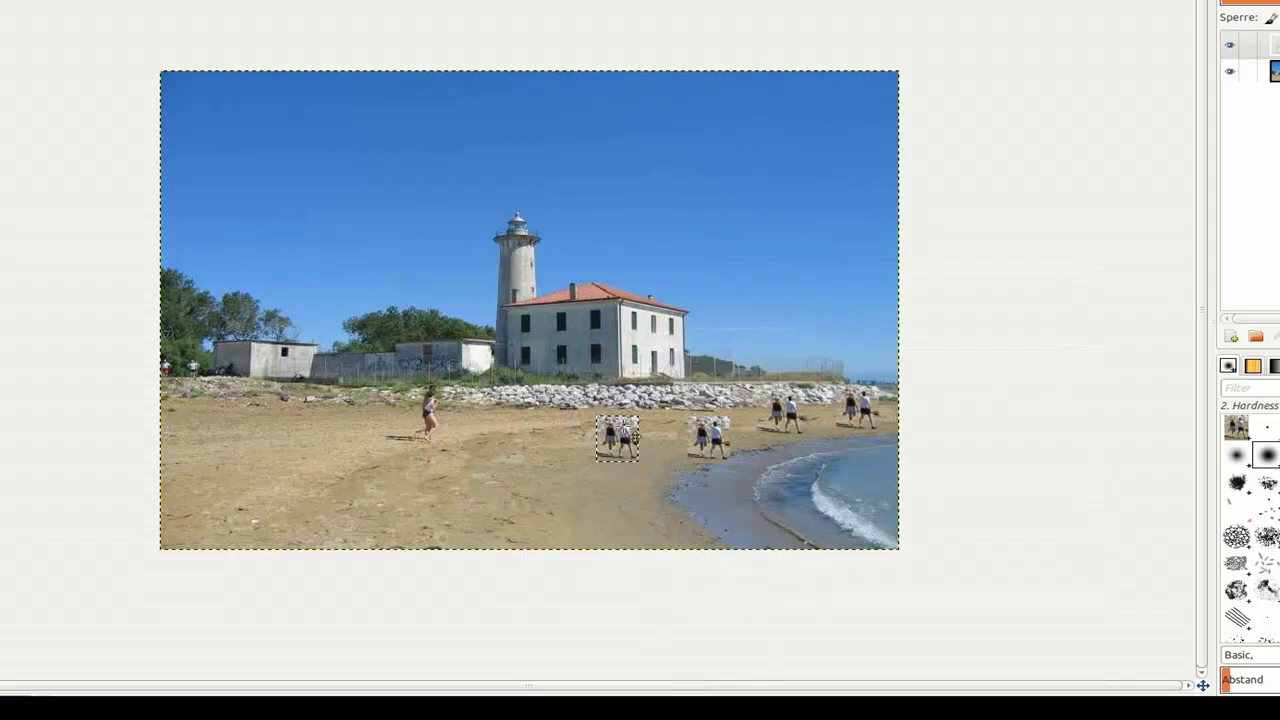
# Scale the floating walkers to 50 × 63 px and anchor them slightly lower and further right on the sand.
pyautogui.rightClick(627, 440)
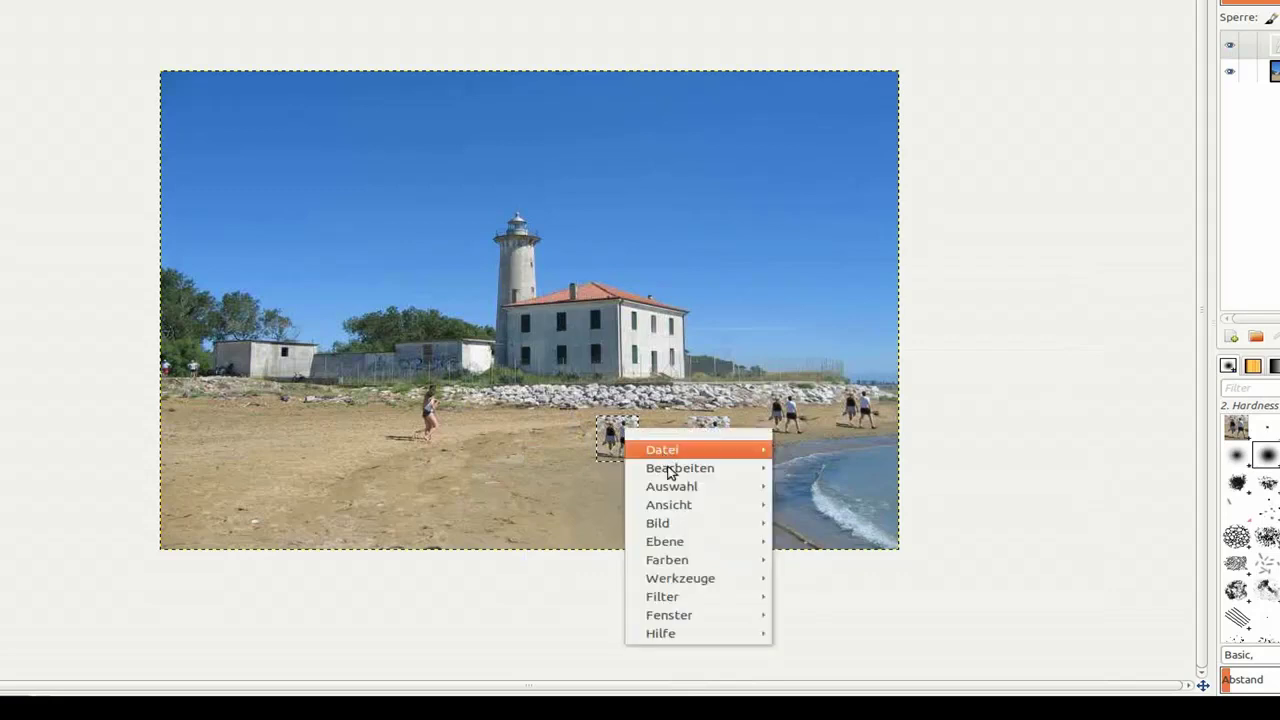
pyautogui.moveTo(669, 543)
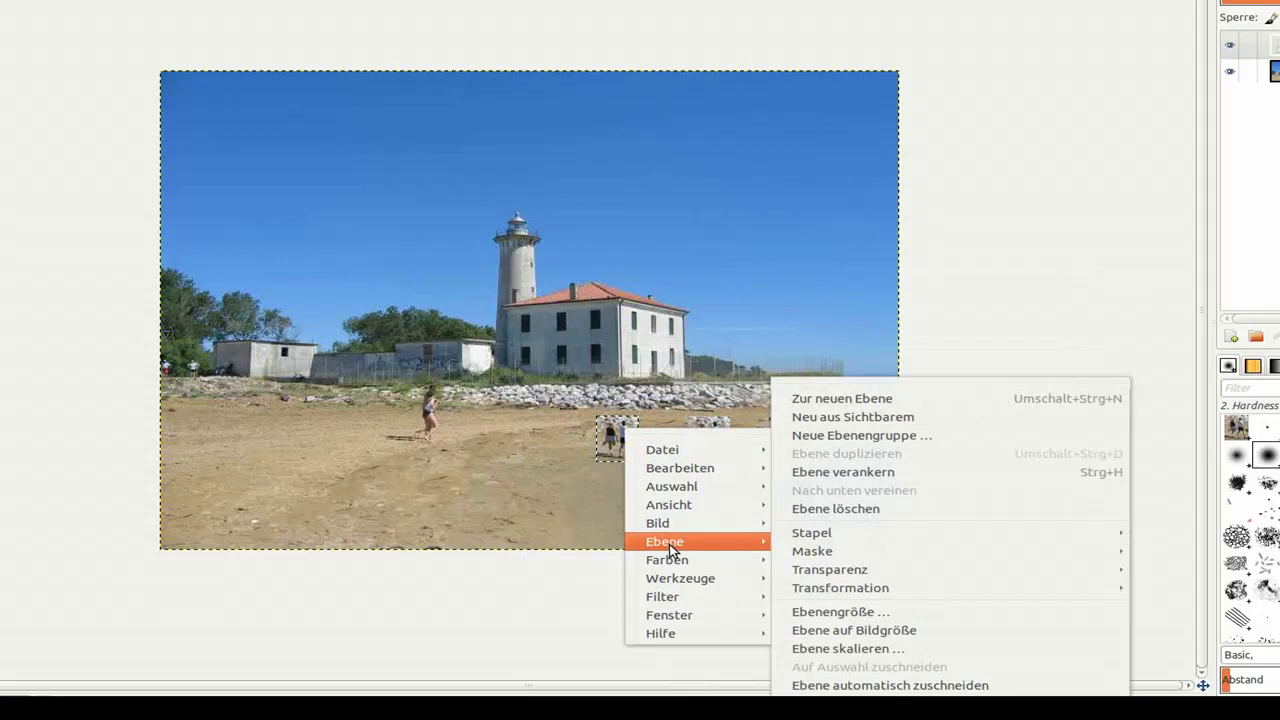
pyautogui.moveTo(815, 558)
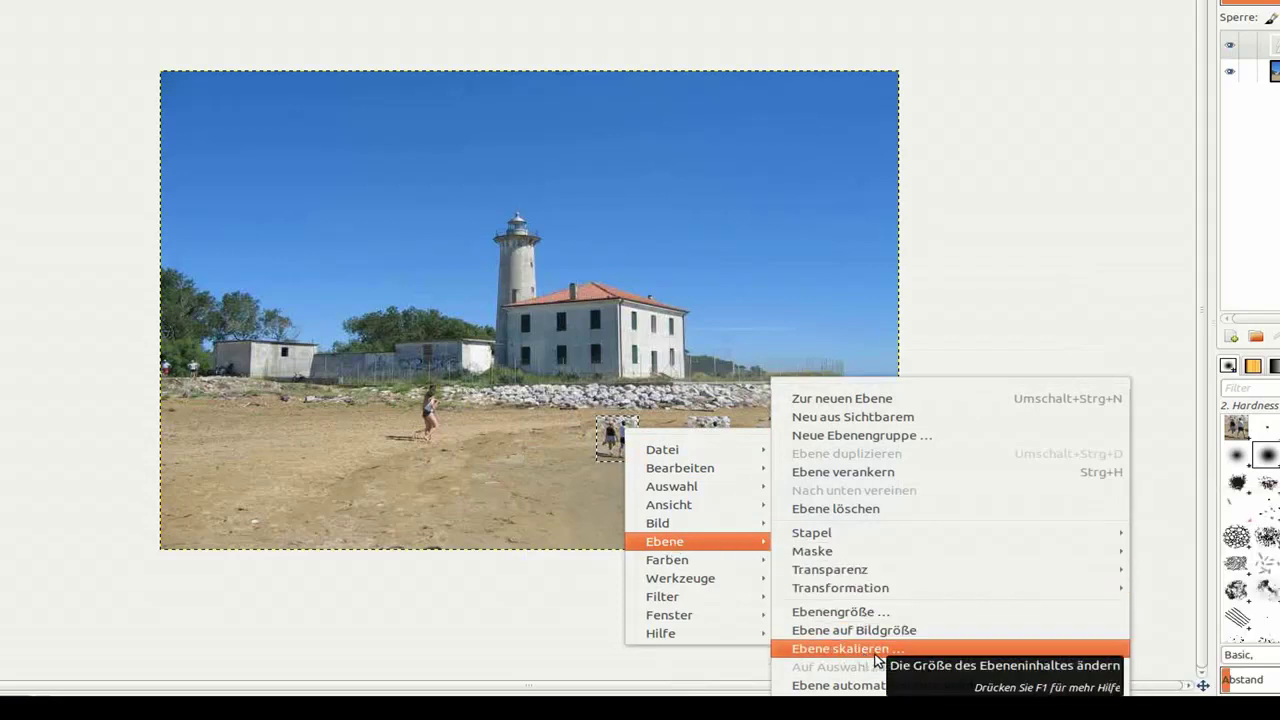
pyautogui.moveTo(634, 449)
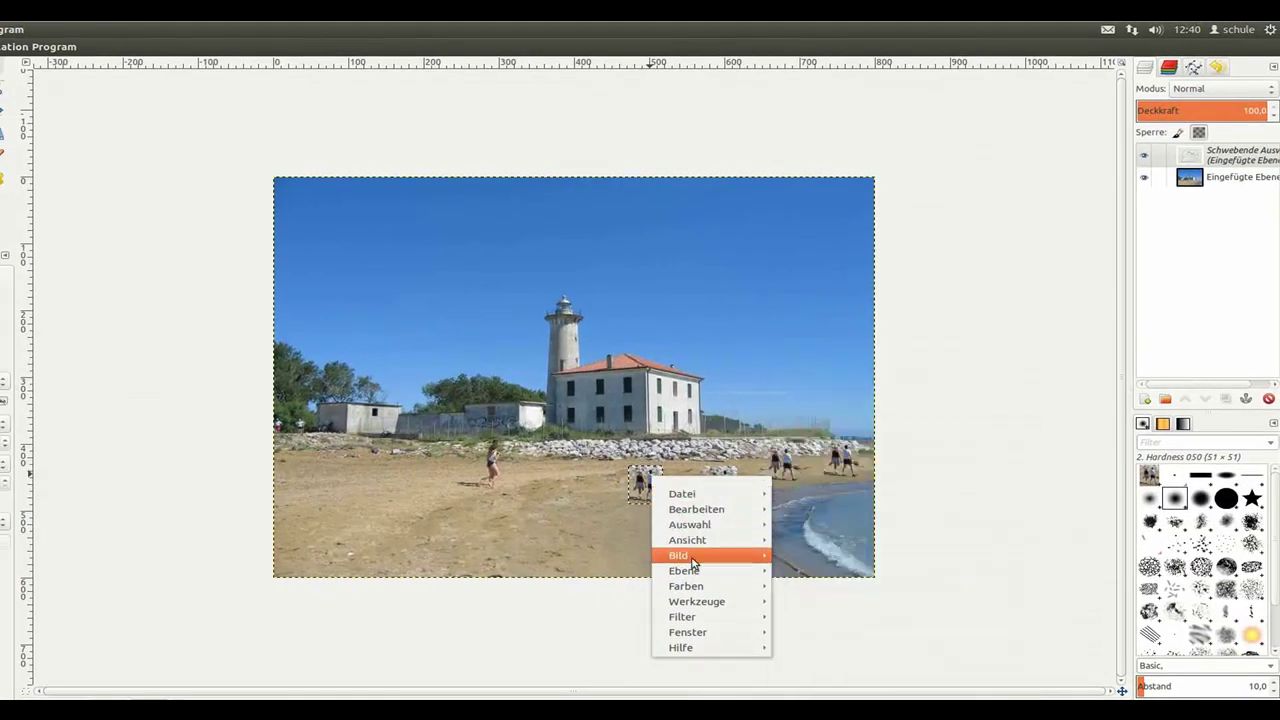
pyautogui.moveTo(686, 570)
pyautogui.click(833, 660)
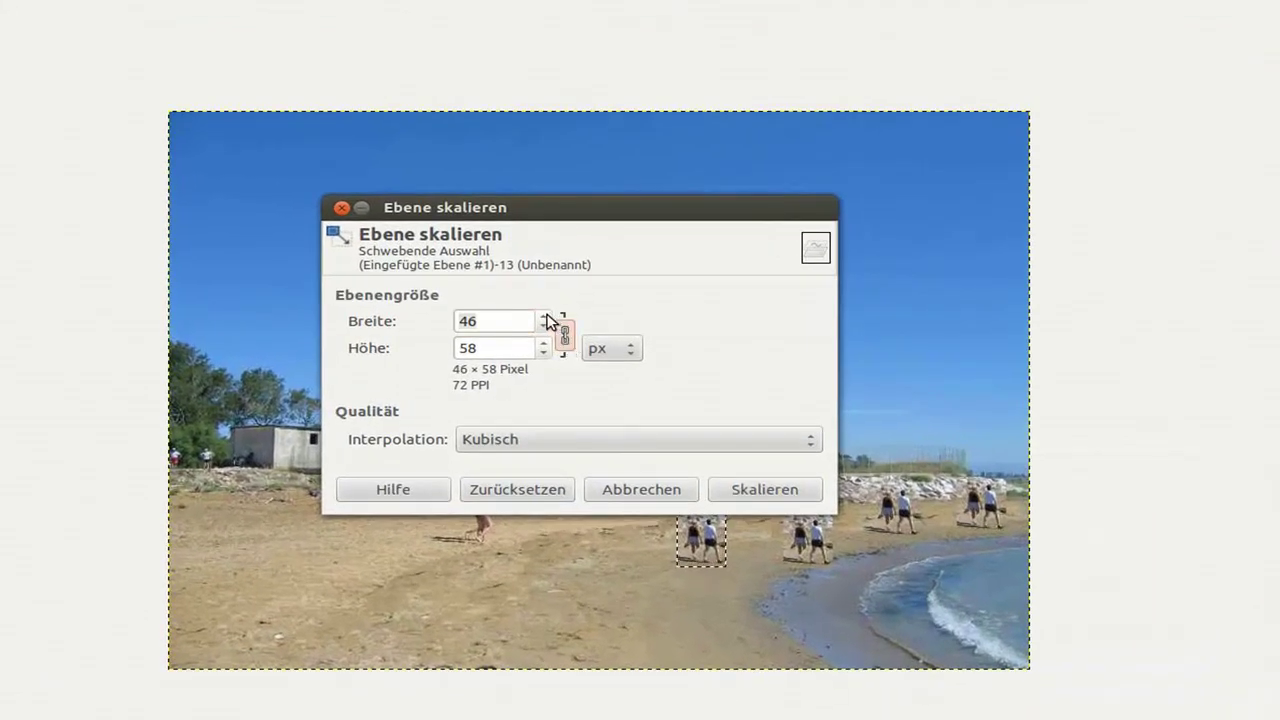
pyautogui.click(544, 316)
pyautogui.click(544, 316)
pyautogui.click(544, 316)
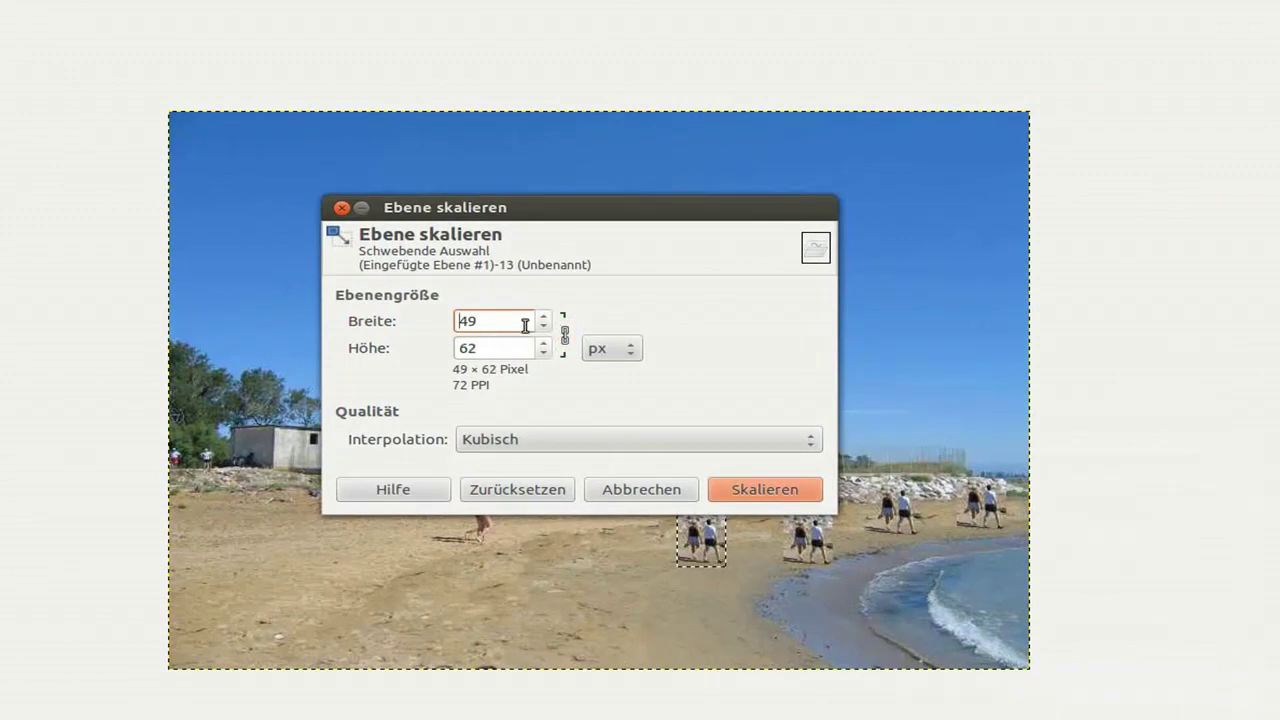
pyautogui.click(544, 317)
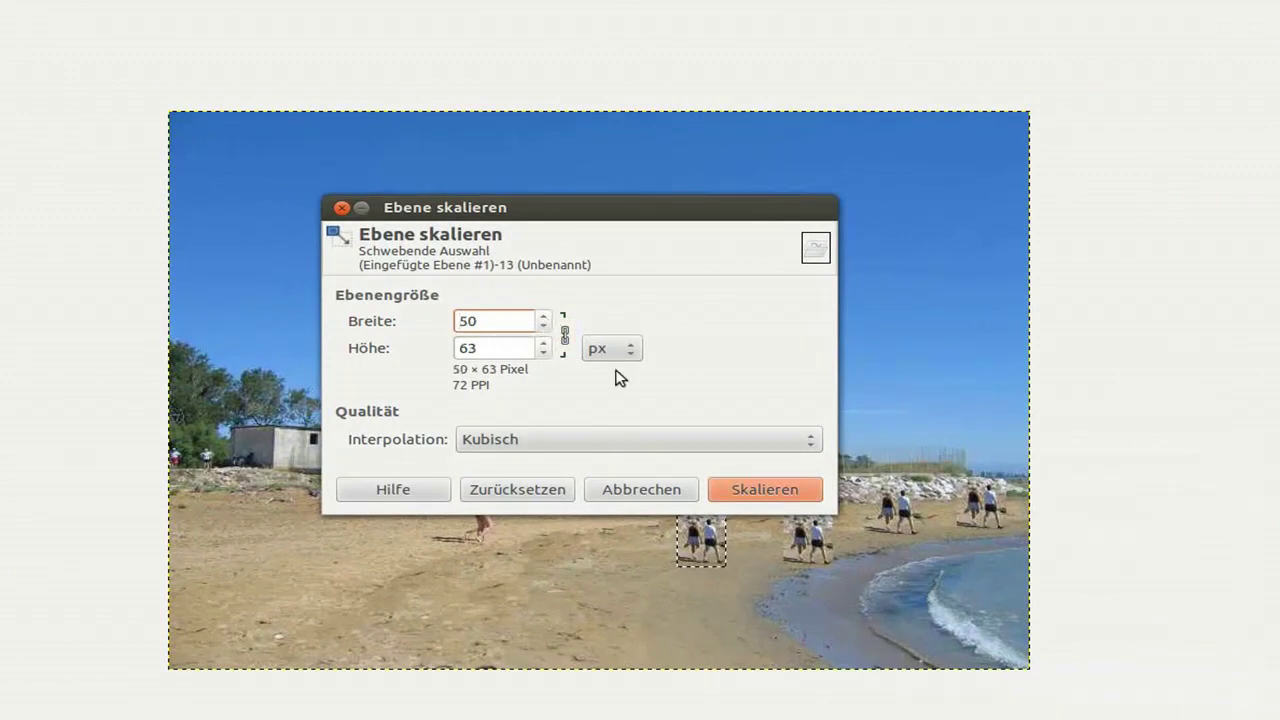
pyautogui.click(748, 489)
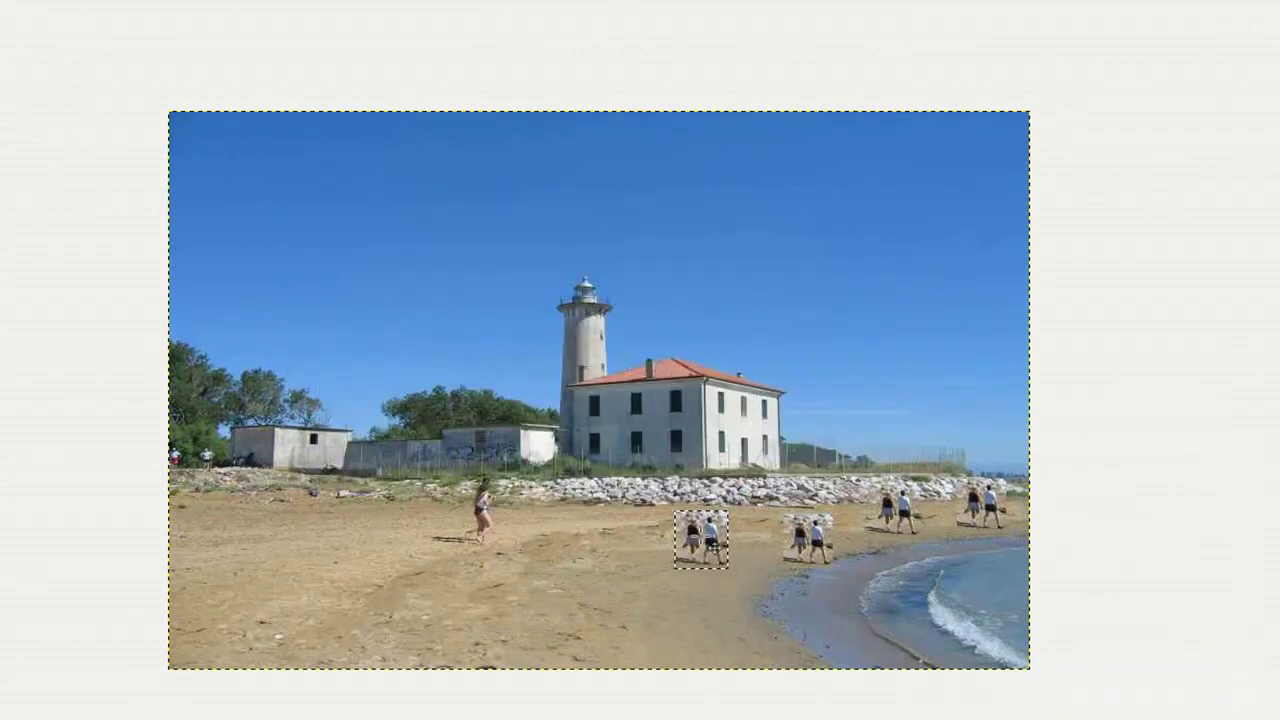
pyautogui.moveTo(709, 536); pyautogui.dragTo(731, 567)
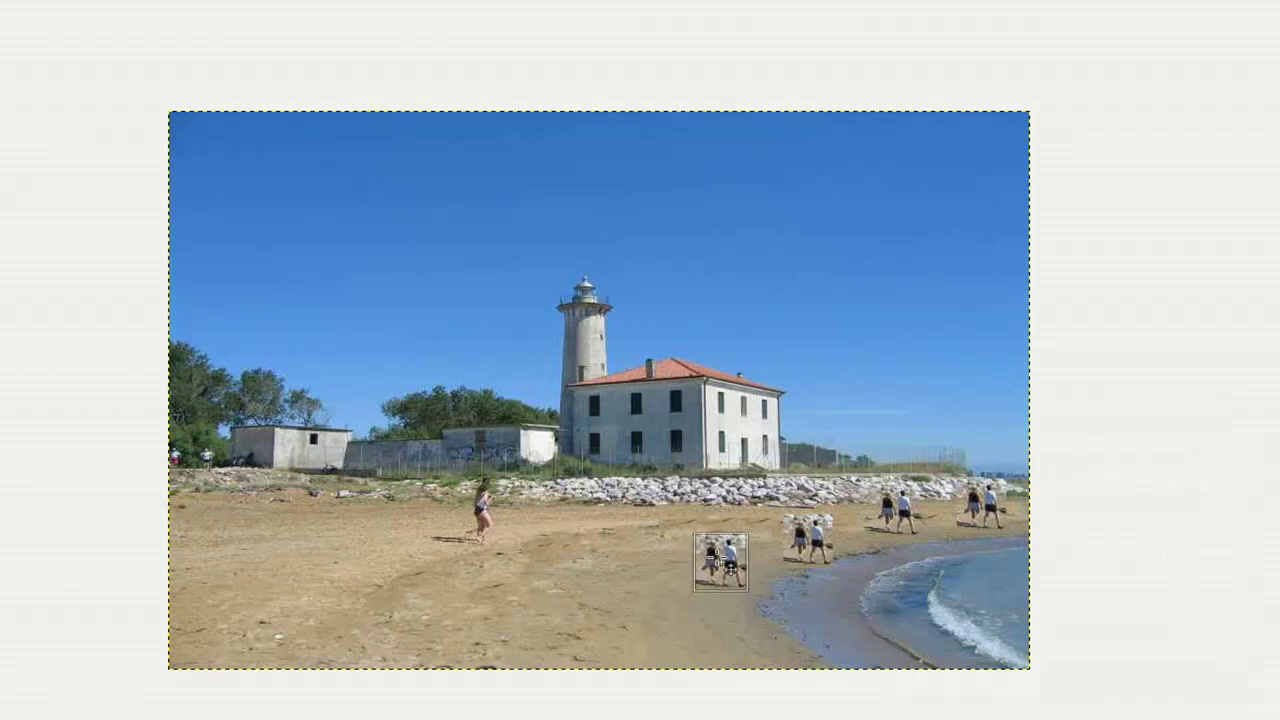
pyautogui.click(597, 550)
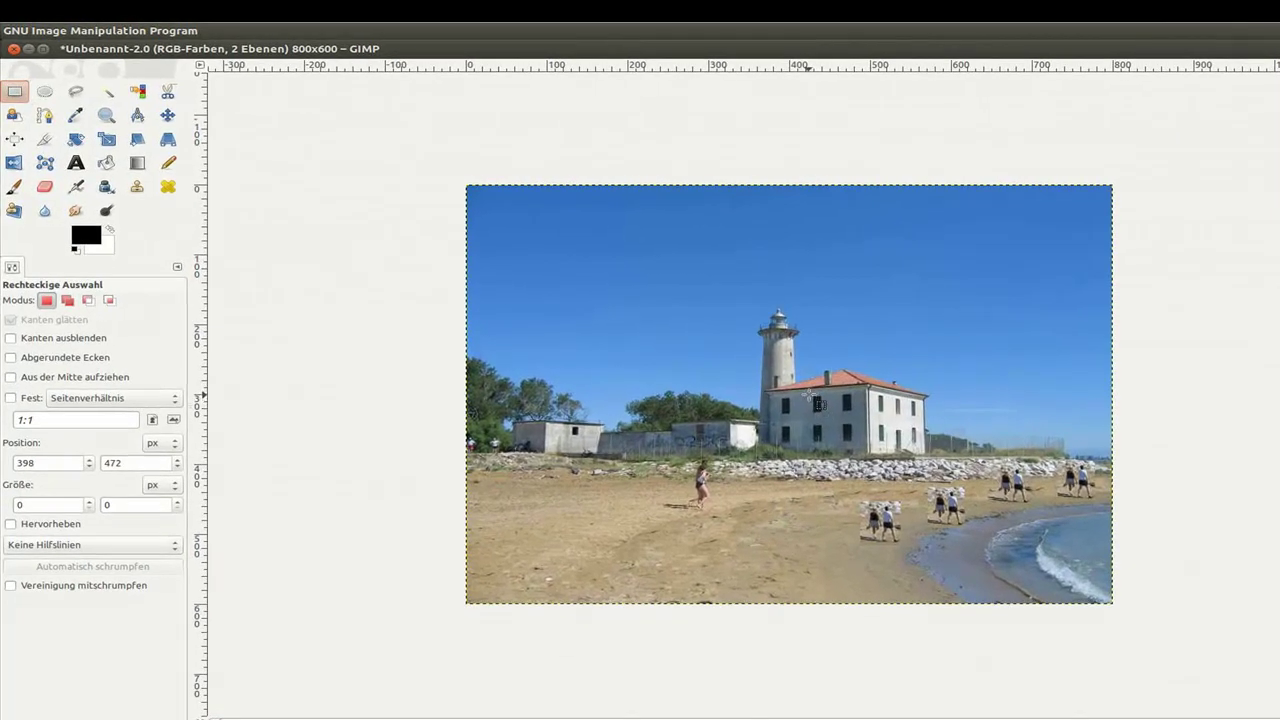
# Select the middle upper-floor window on the house's front, about 20 × 31 px, and smudge it into the wall.
pyautogui.moveTo(810, 397); pyautogui.dragTo(825, 416)
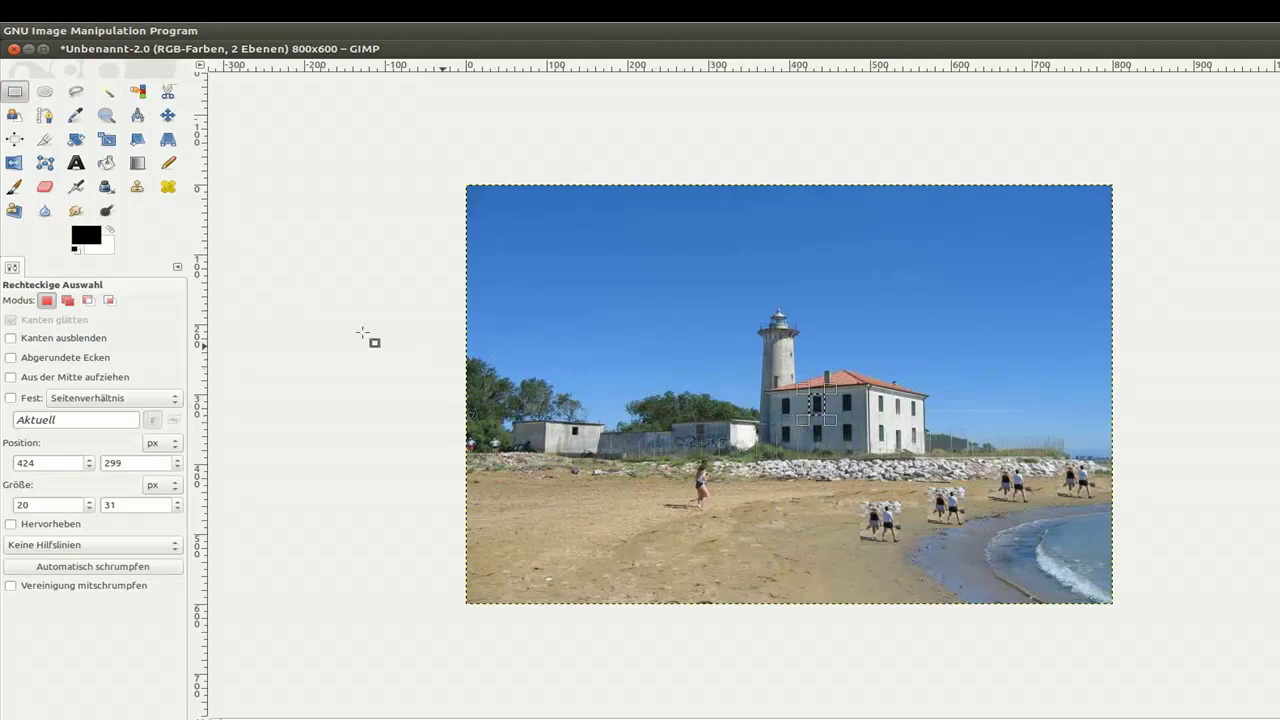
pyautogui.click(77, 210)
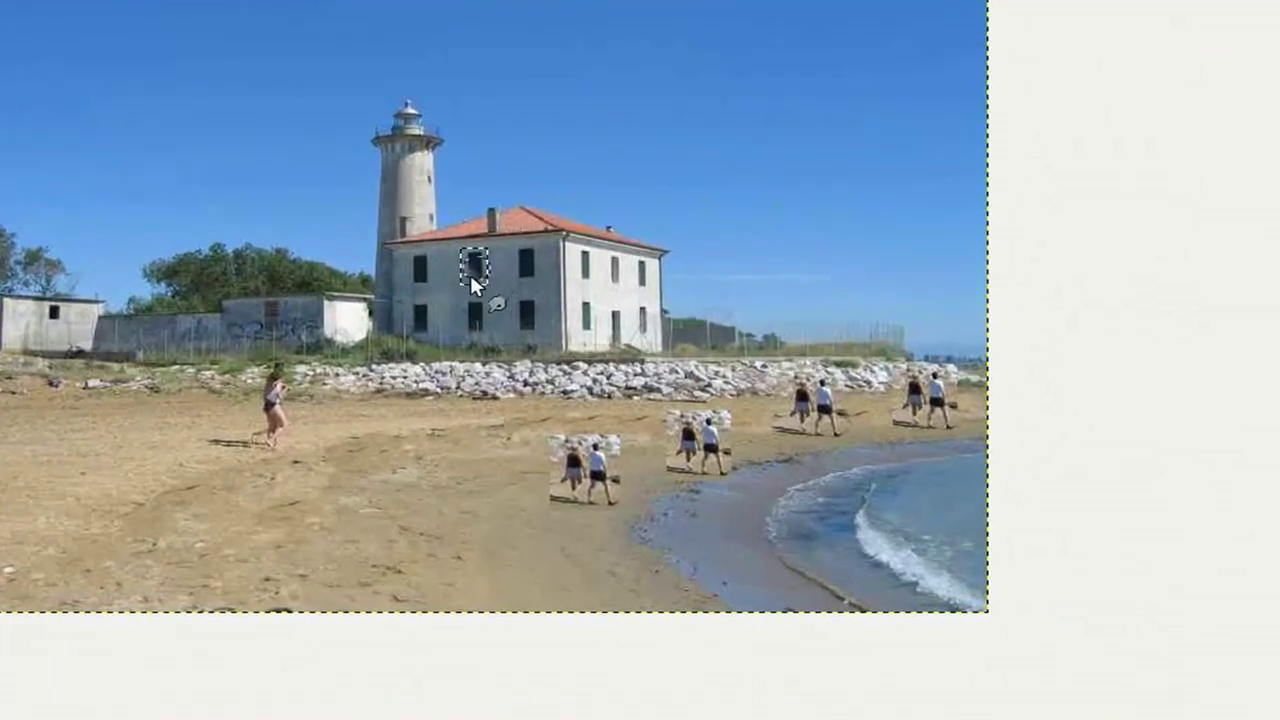
pyautogui.moveTo(485, 266)
pyautogui.mouseDown()
pyautogui.moveTo(483, 278)
pyautogui.moveTo(472, 254)
pyautogui.moveTo(459, 273)
pyautogui.moveTo(484, 272)
pyautogui.mouseUp()
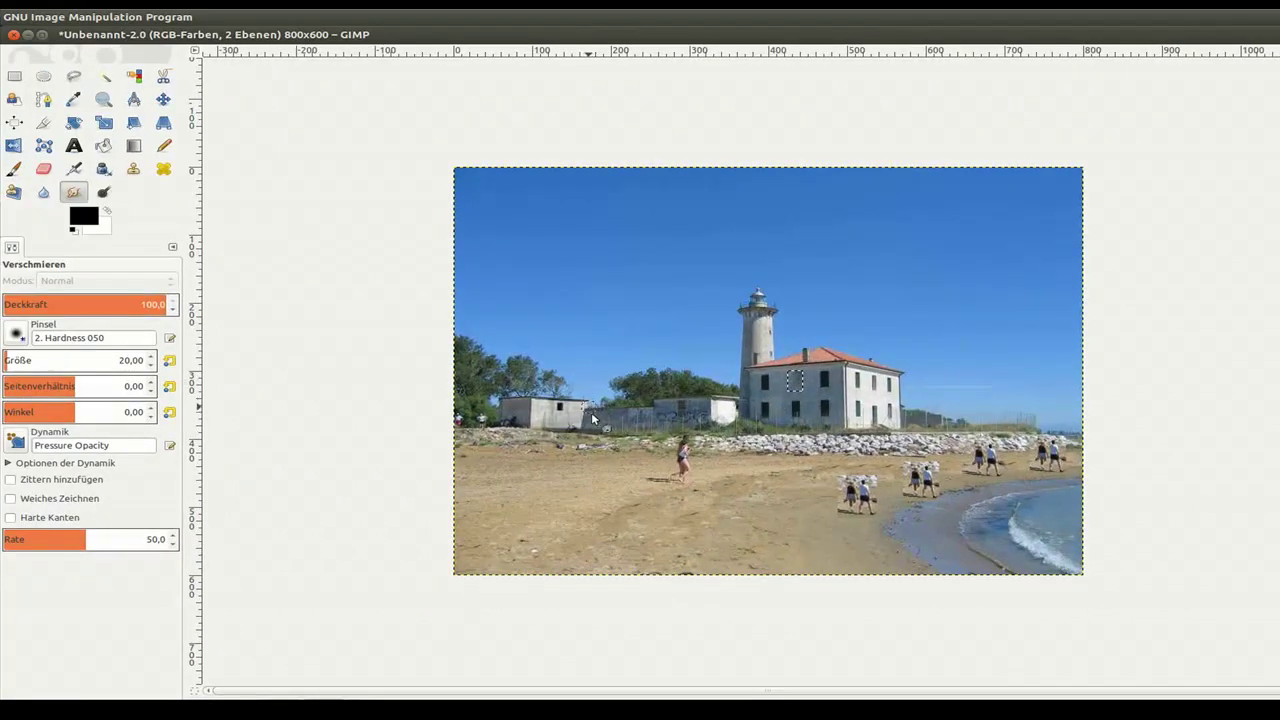
# Select the wall between the sheds, about 85 × 45 px, clone foliage from the trees at the photo's left edge over it, and clear the selection.
pyautogui.click(14, 76)
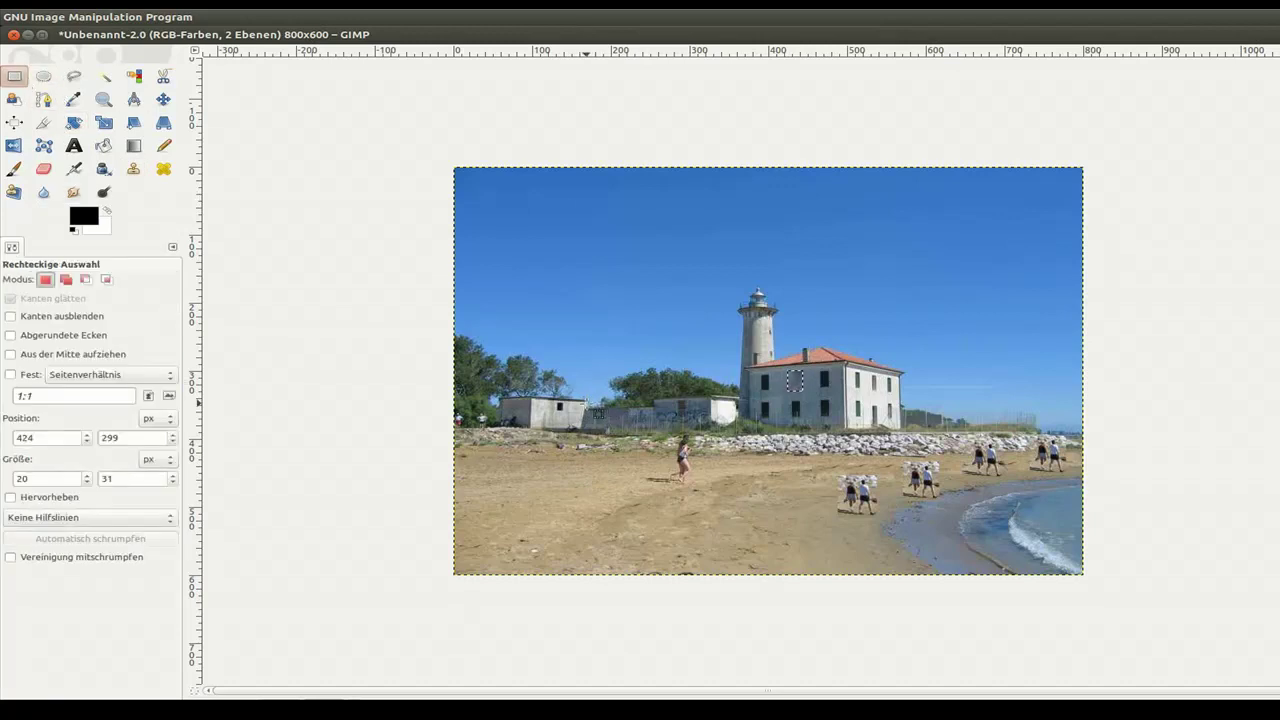
pyautogui.moveTo(588, 403); pyautogui.dragTo(655, 434)
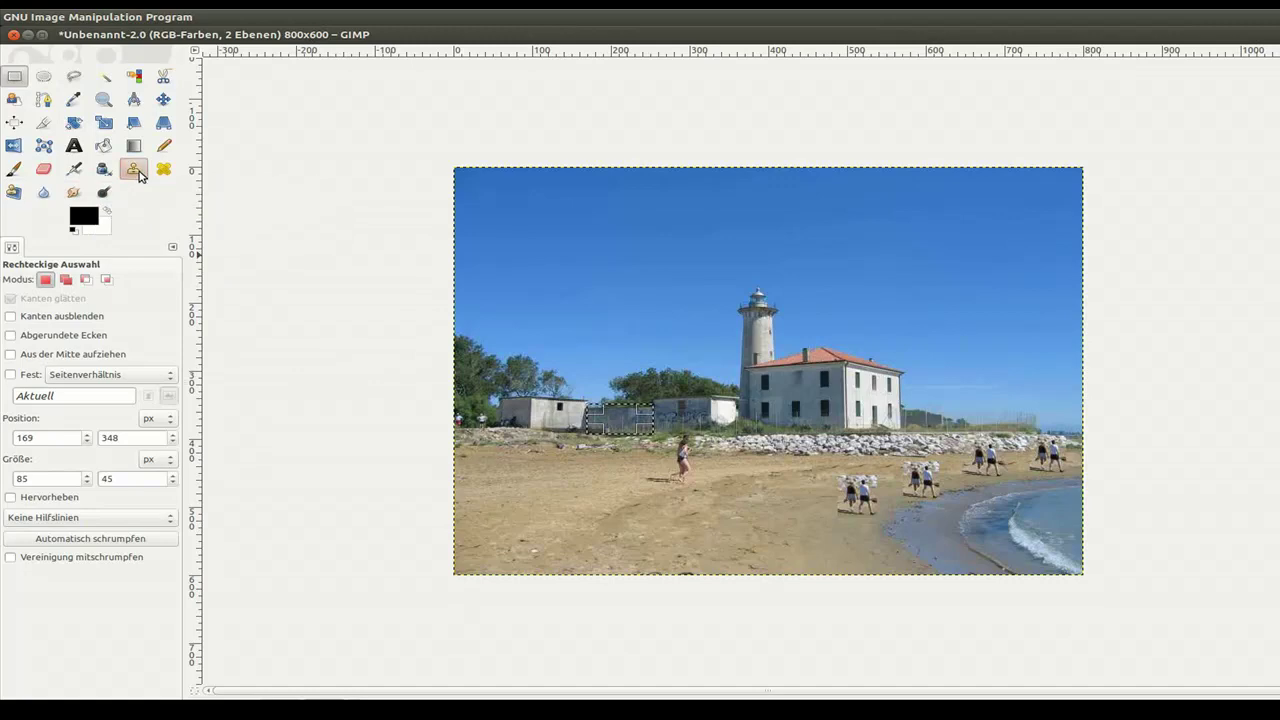
pyautogui.click(134, 170)
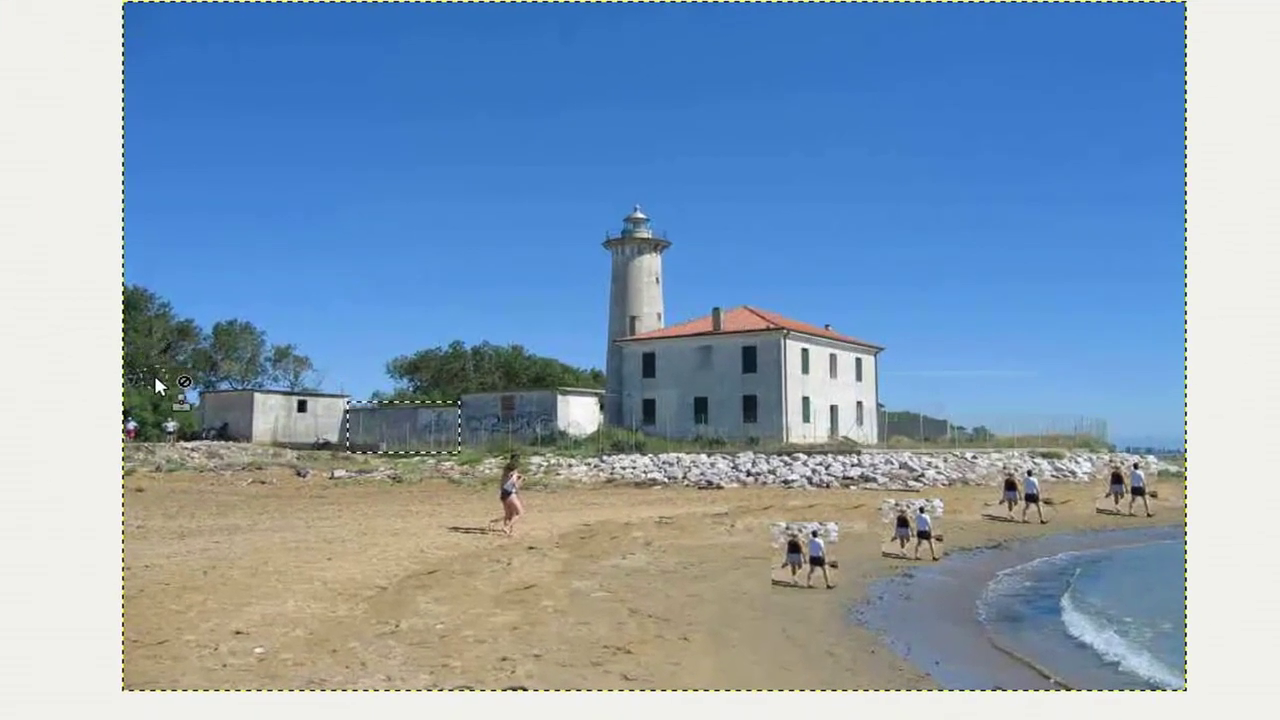
pyautogui.keyDown('ctrl'); pyautogui.click(146, 374); pyautogui.keyUp('ctrl')
pyautogui.click(421, 420)
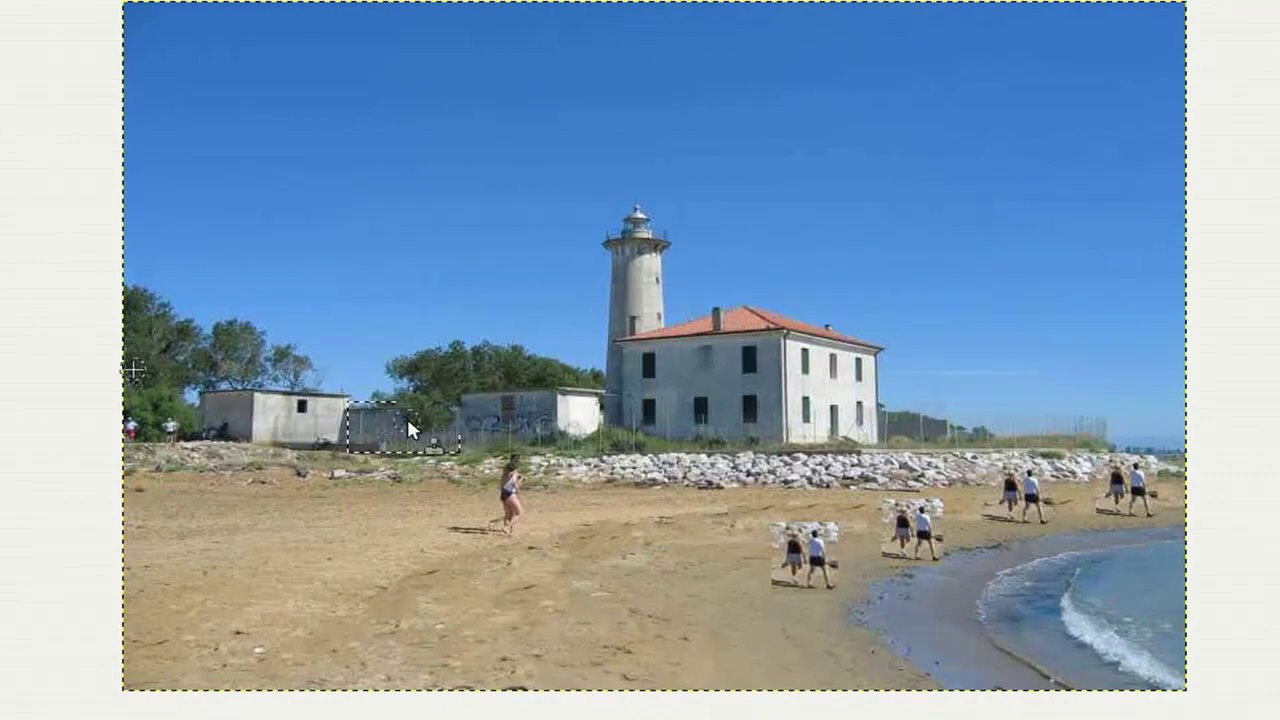
pyautogui.click(401, 418)
pyautogui.moveTo(379, 422)
pyautogui.mouseDown()
pyautogui.moveTo(429, 413)
pyautogui.moveTo(444, 440)
pyautogui.moveTo(442, 415)
pyautogui.moveTo(447, 425)
pyautogui.moveTo(404, 433)
pyautogui.moveTo(396, 412)
pyautogui.moveTo(361, 416)
pyautogui.moveTo(379, 428)
pyautogui.moveTo(366, 438)
pyautogui.moveTo(369, 419)
pyautogui.moveTo(359, 433)
pyautogui.moveTo(414, 429)
pyautogui.moveTo(358, 436)
pyautogui.moveTo(366, 413)
pyautogui.moveTo(370, 438)
pyautogui.moveTo(417, 448)
pyautogui.moveTo(363, 441)
pyautogui.mouseUp()
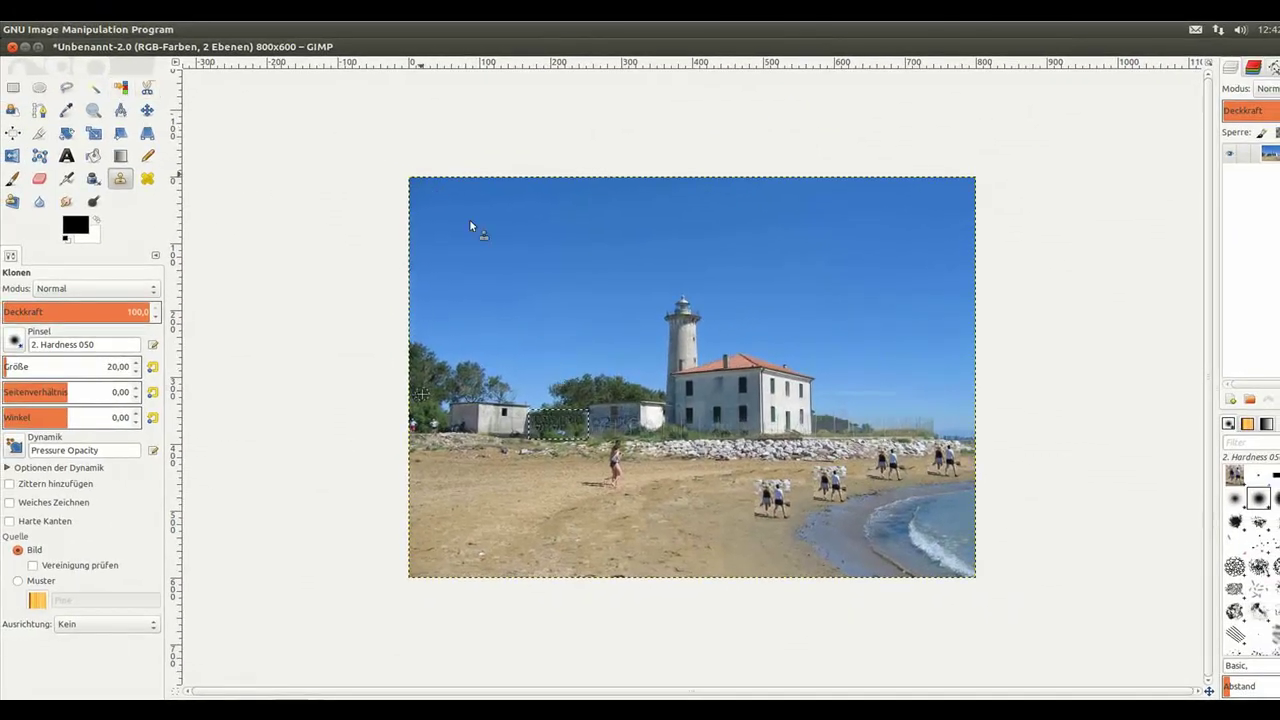
pyautogui.rightClick(574, 354)
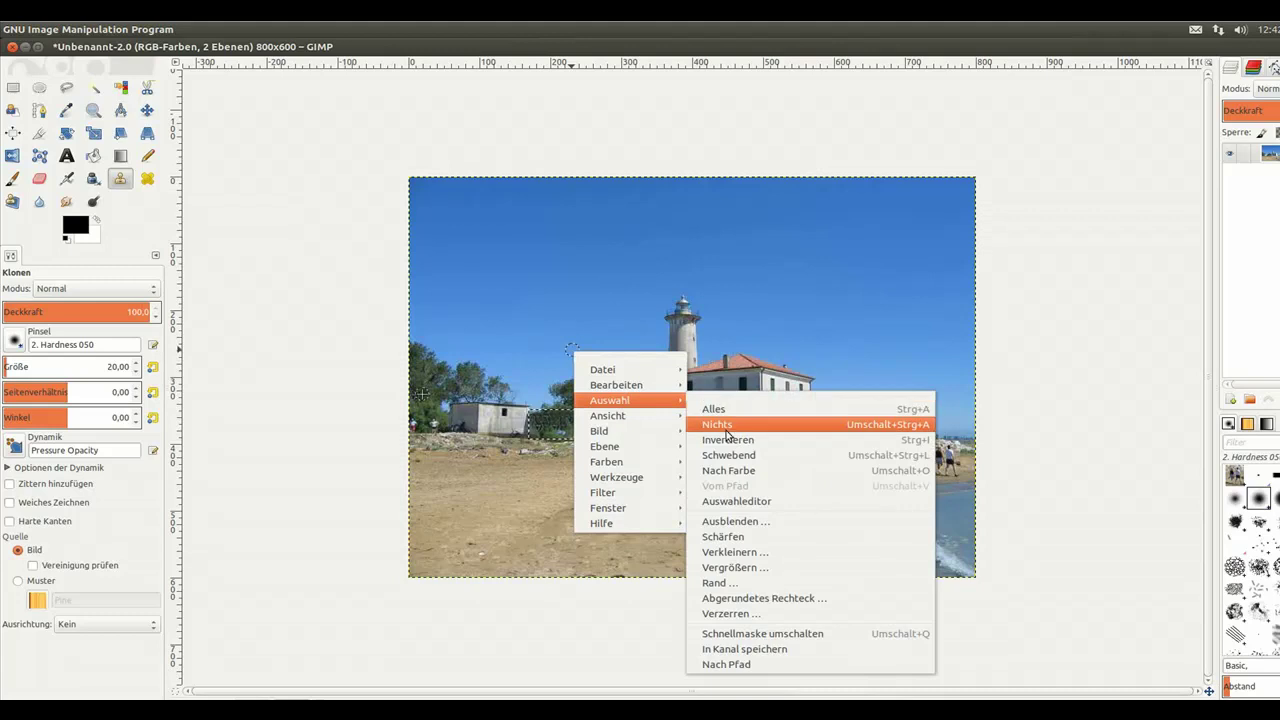
pyautogui.click(722, 424)
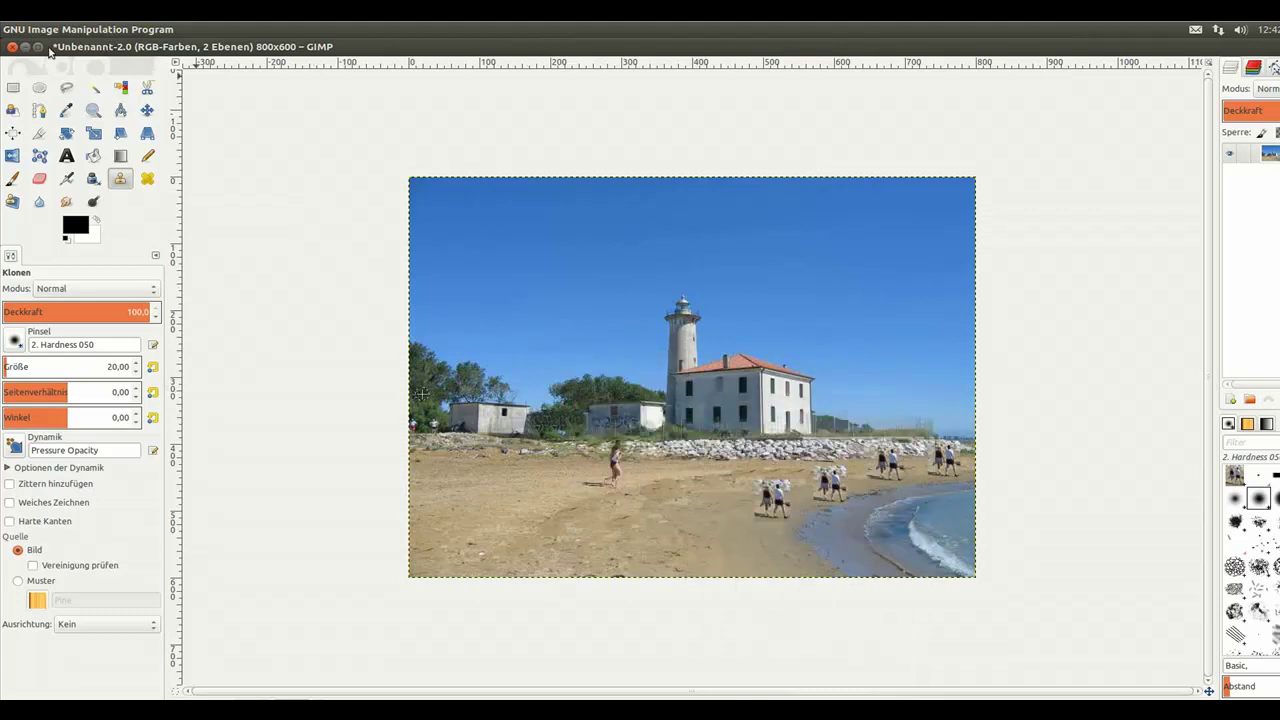
# Save the image as 004.xcf in the Gimp folder.
pyautogui.rightClick(514, 305)
pyautogui.moveTo(541, 327)
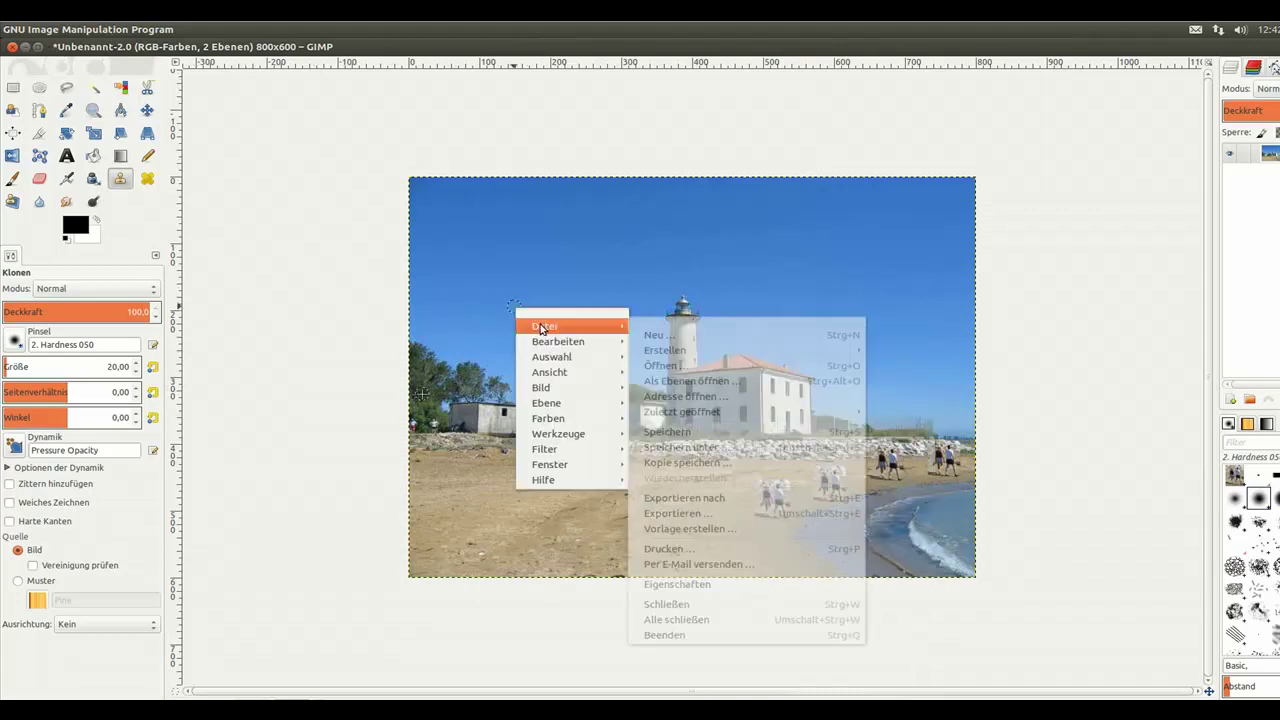
pyautogui.click(724, 451)
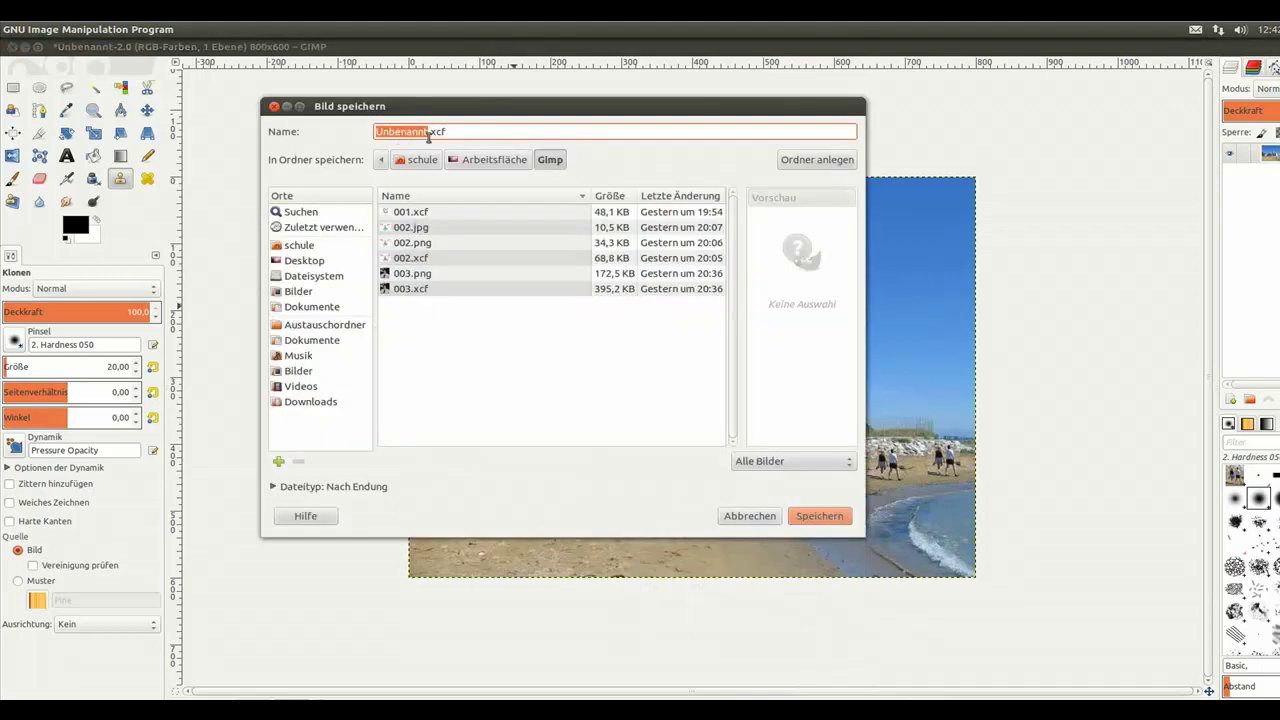
pyautogui.click(429, 132)
pyautogui.hotkey('shift', 'Home')
pyautogui.write('00')
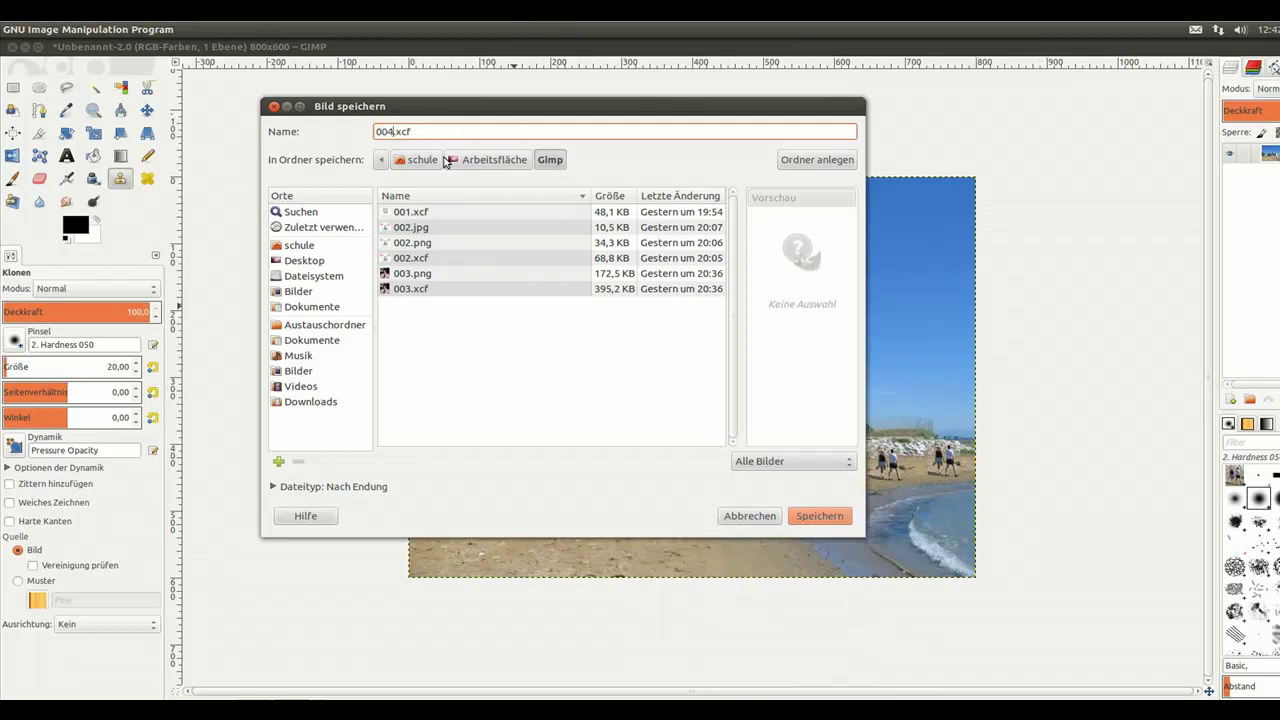
pyautogui.click(817, 516)
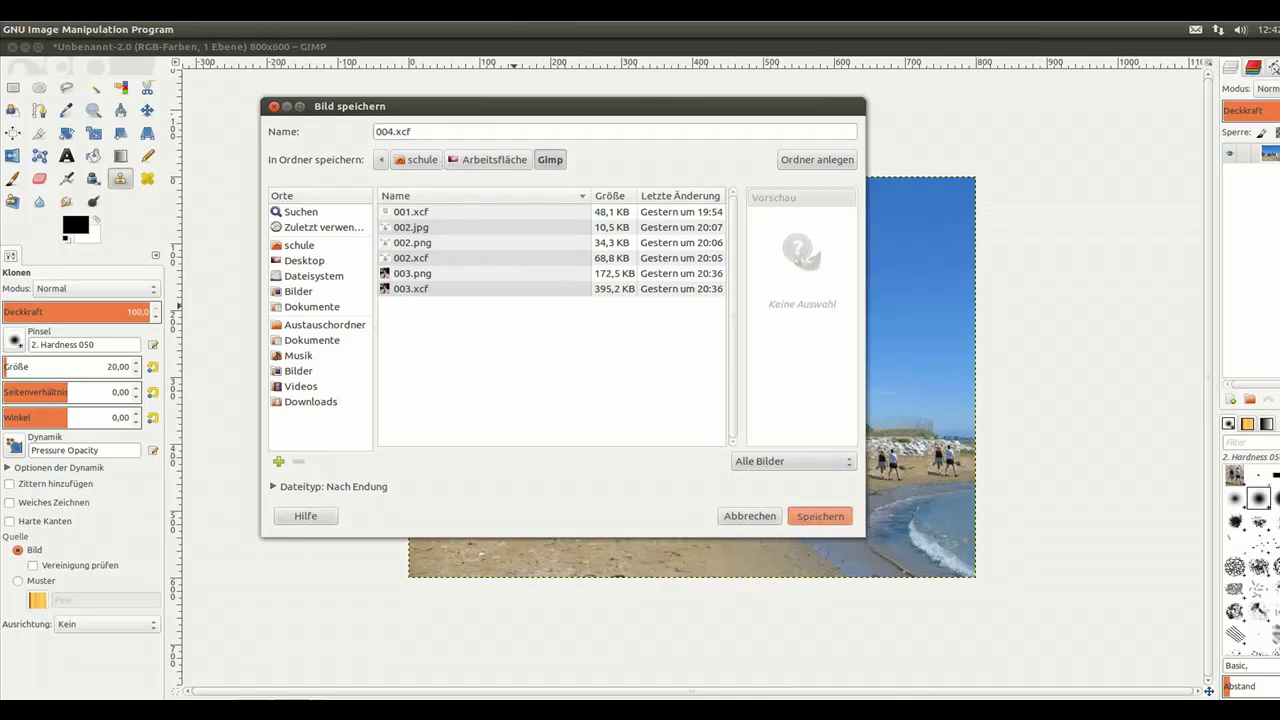
# Start exporting the image as 004.png to the Gimp folder and look through the list of available file types.
pyautogui.rightClick(606, 337)
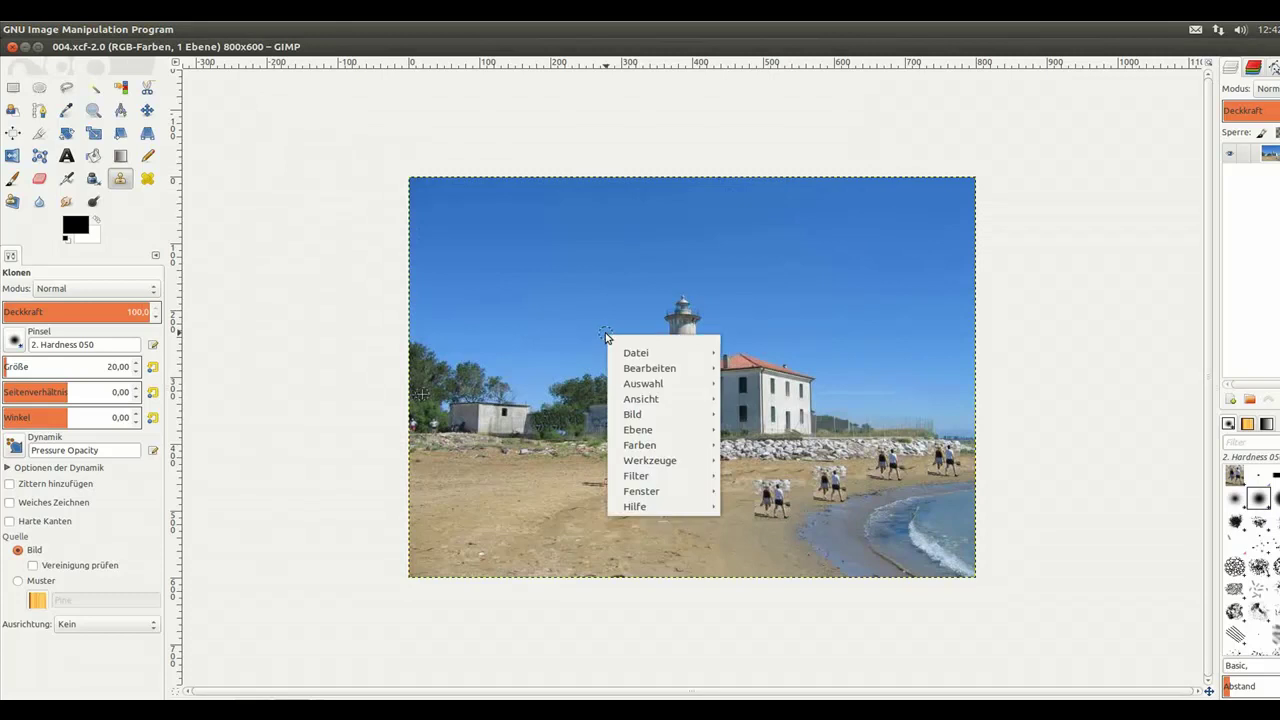
pyautogui.moveTo(645, 371)
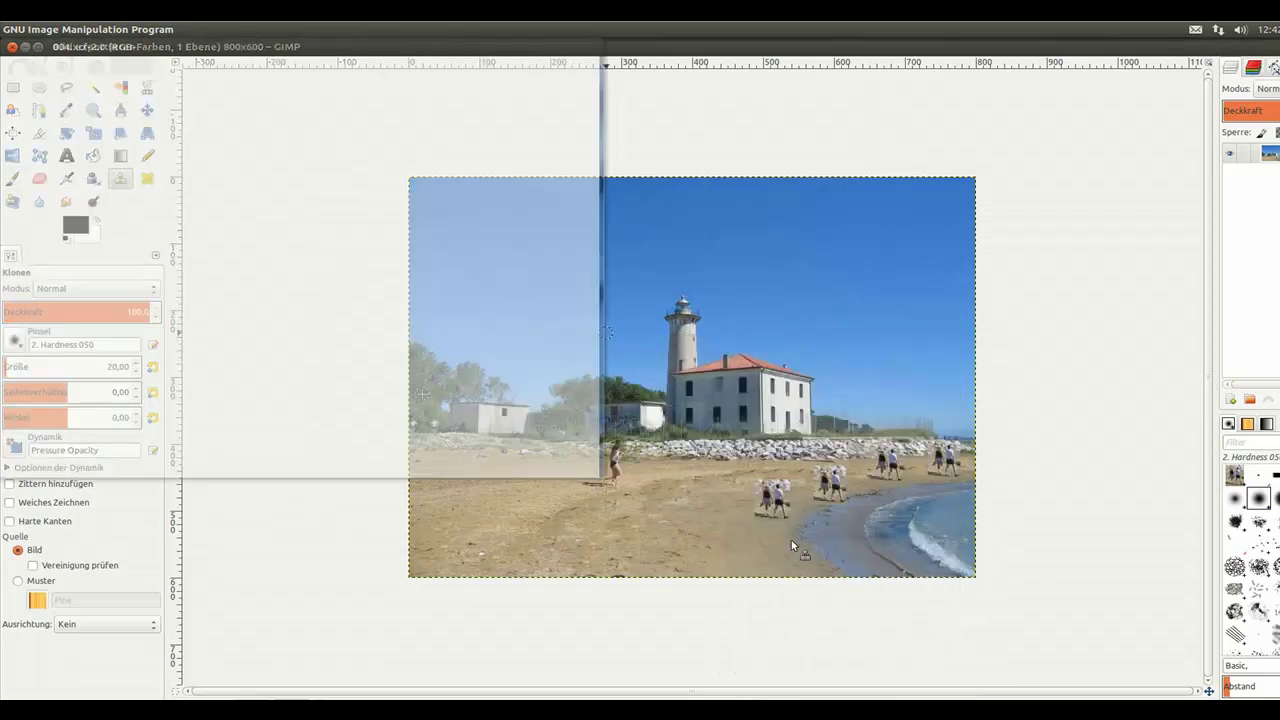
pyautogui.click(791, 540)
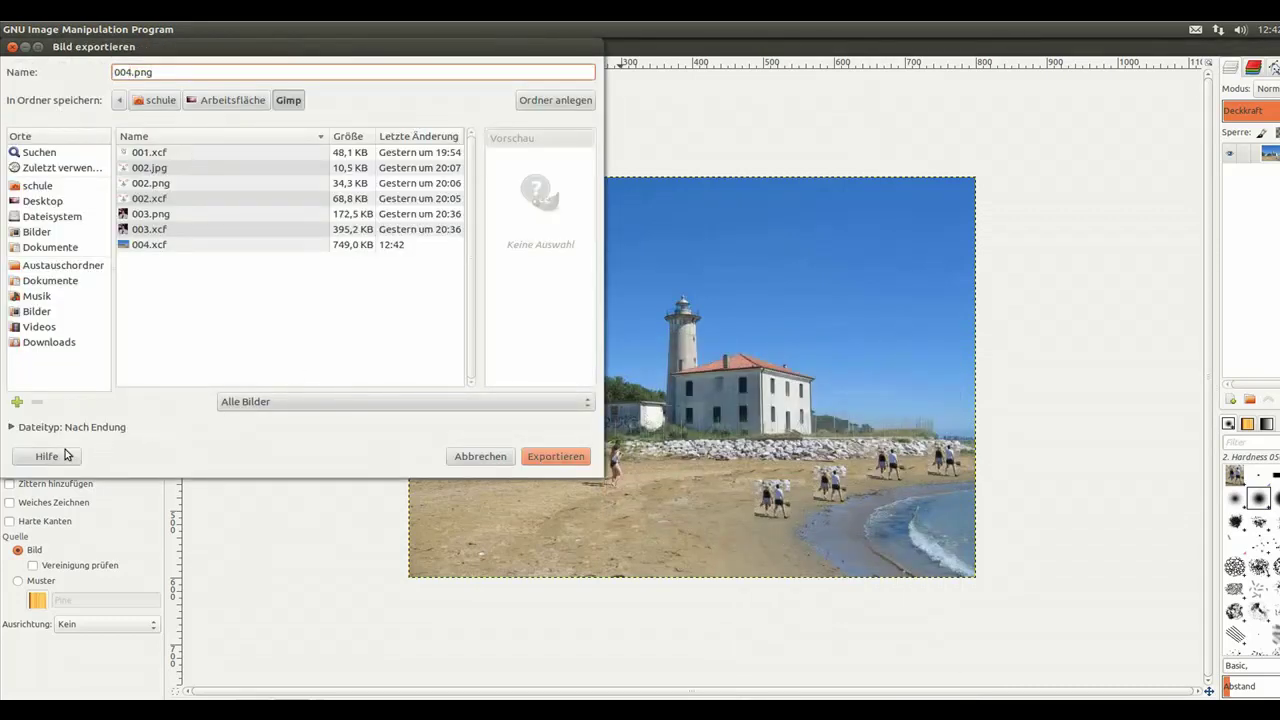
pyautogui.click(11, 427)
pyautogui.scroll(-5, 83, 441)
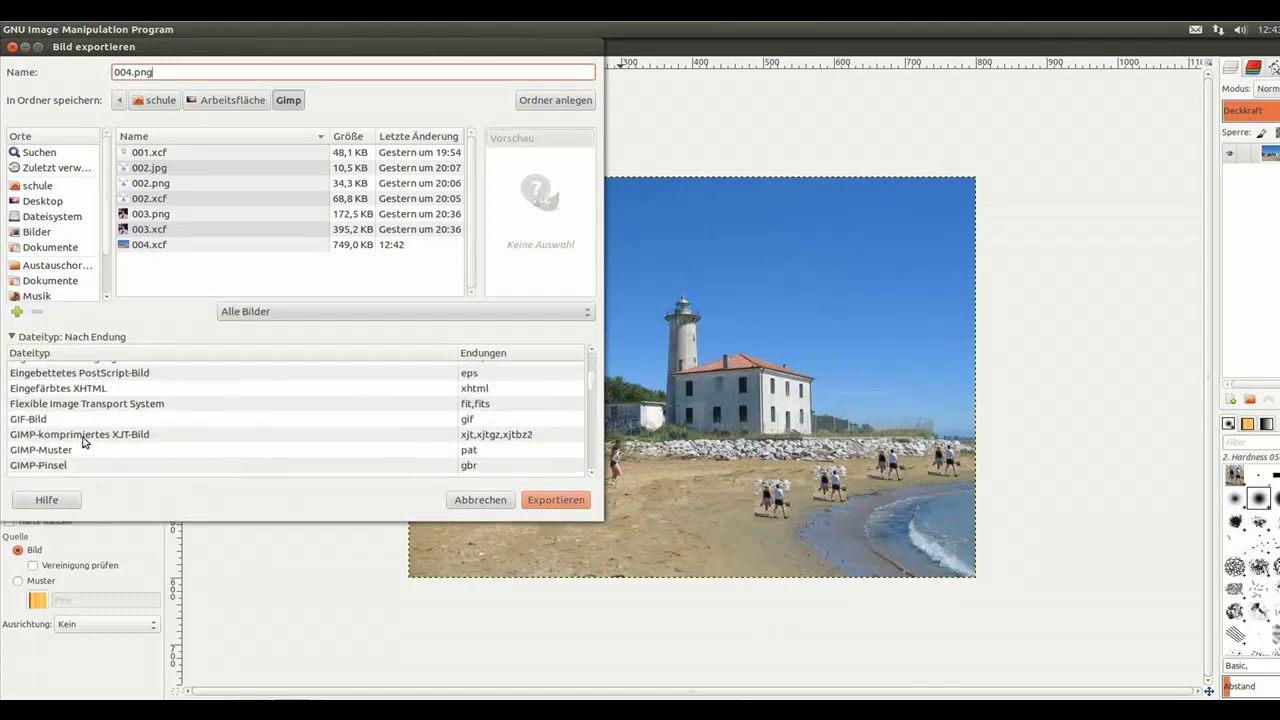
pyautogui.scroll(5, 83, 441)
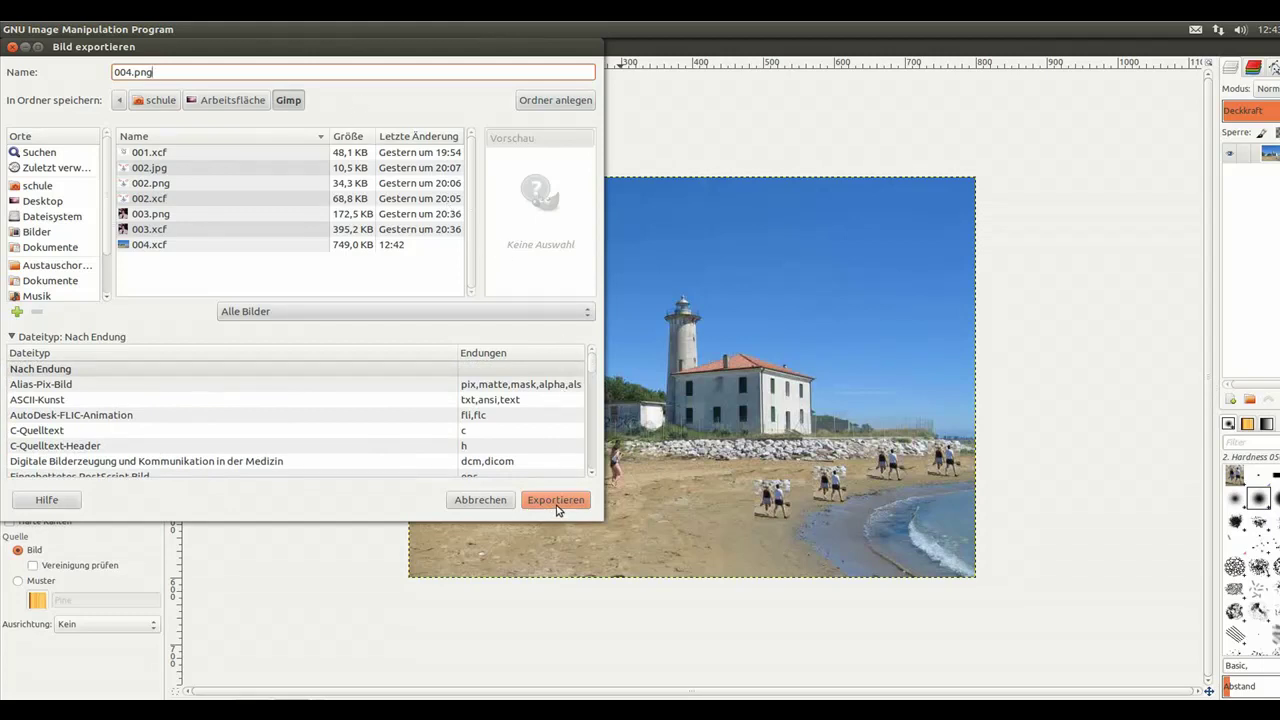
# Export 004.png with the PNG compression level set to 7.
pyautogui.click(557, 502)
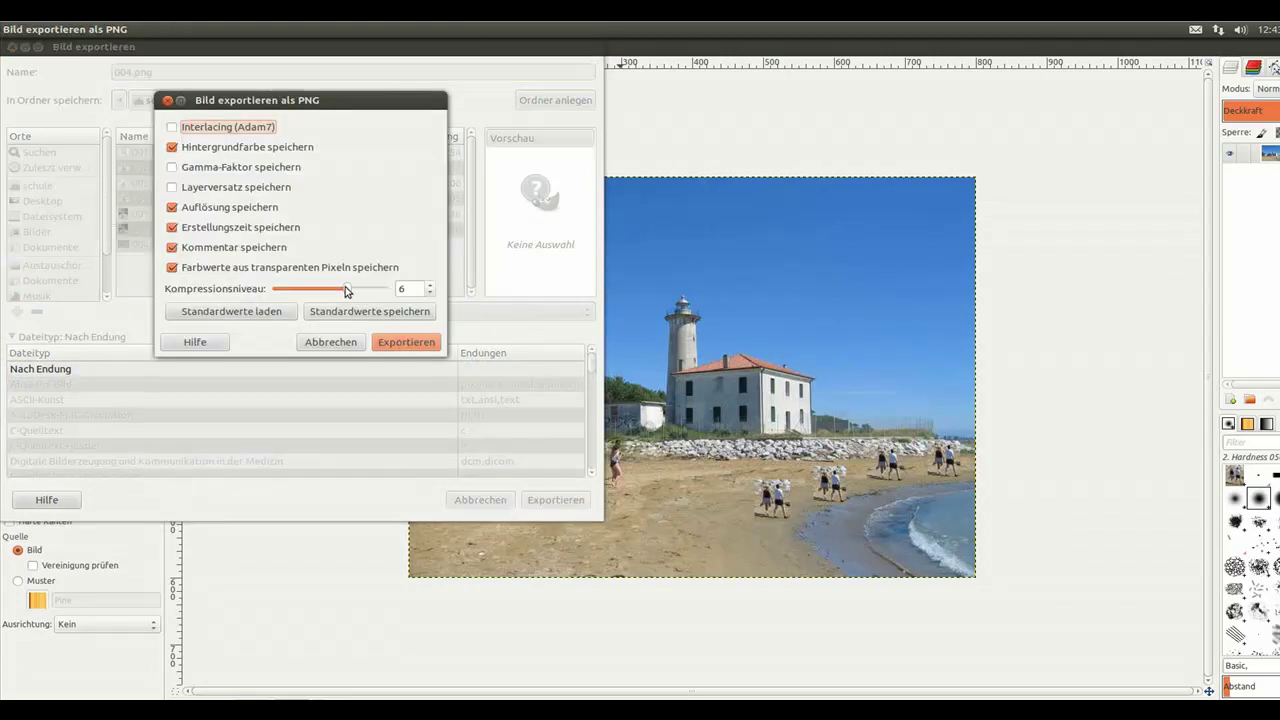
pyautogui.moveTo(350, 292); pyautogui.dragTo(370, 294)
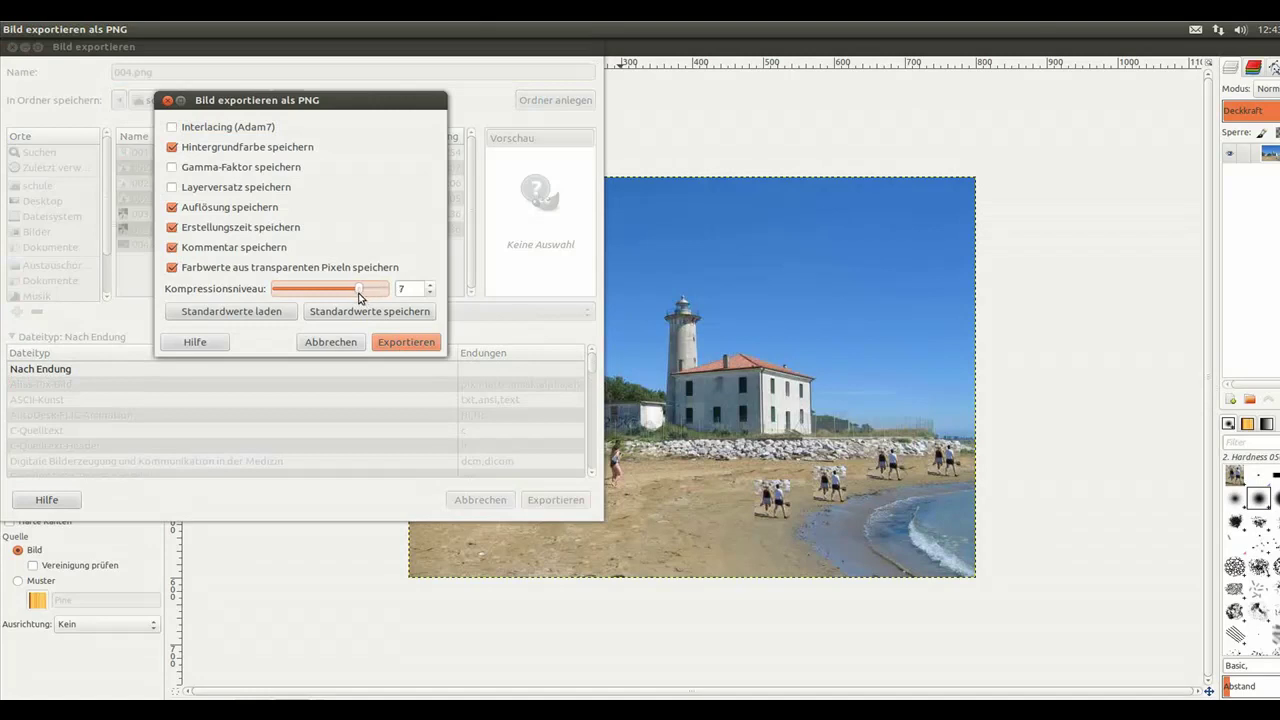
pyautogui.click(399, 344)
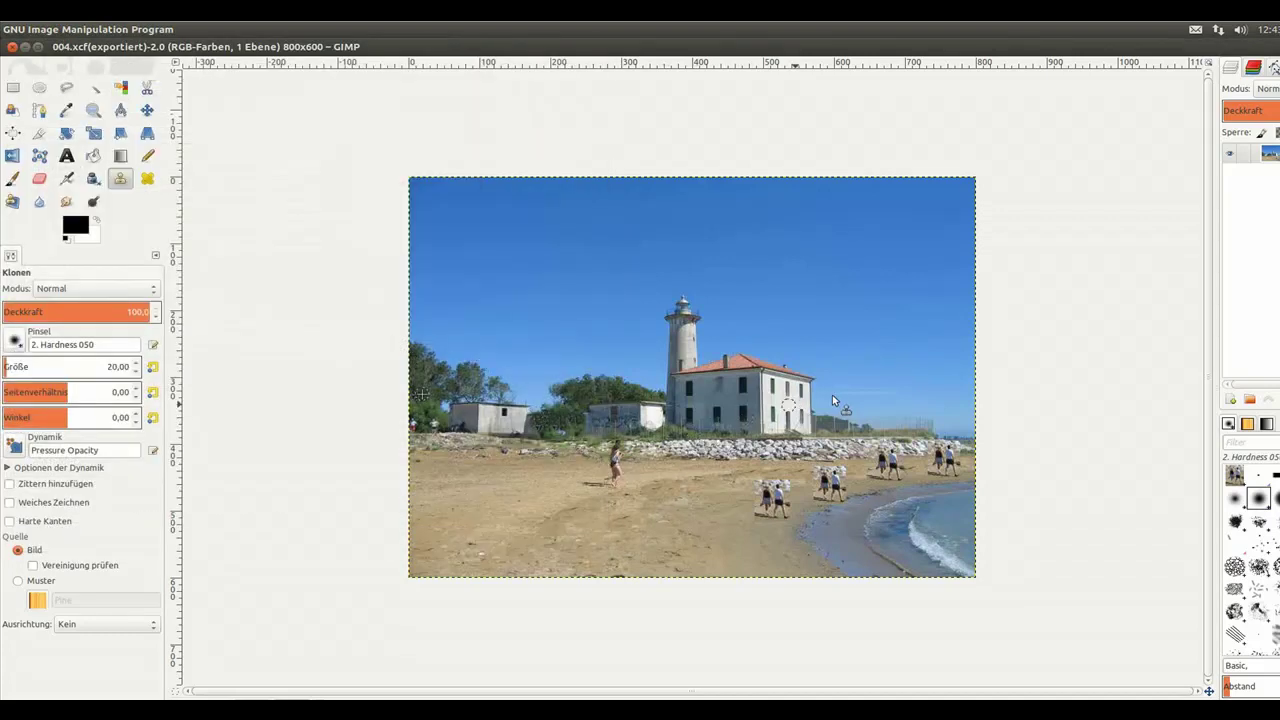
# Minimize the GIMP and browser windows and open the Gimp folder on the desktop to check the saved files.
pyautogui.click(25, 47)
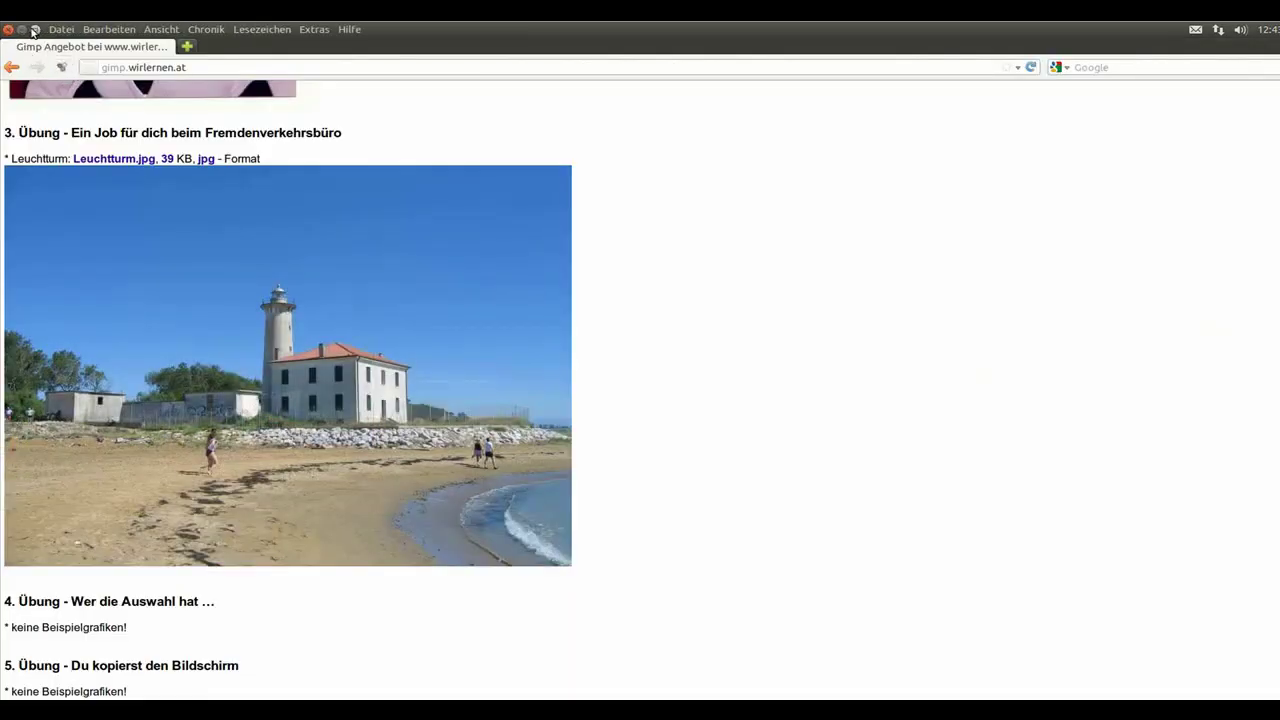
pyautogui.click(23, 30)
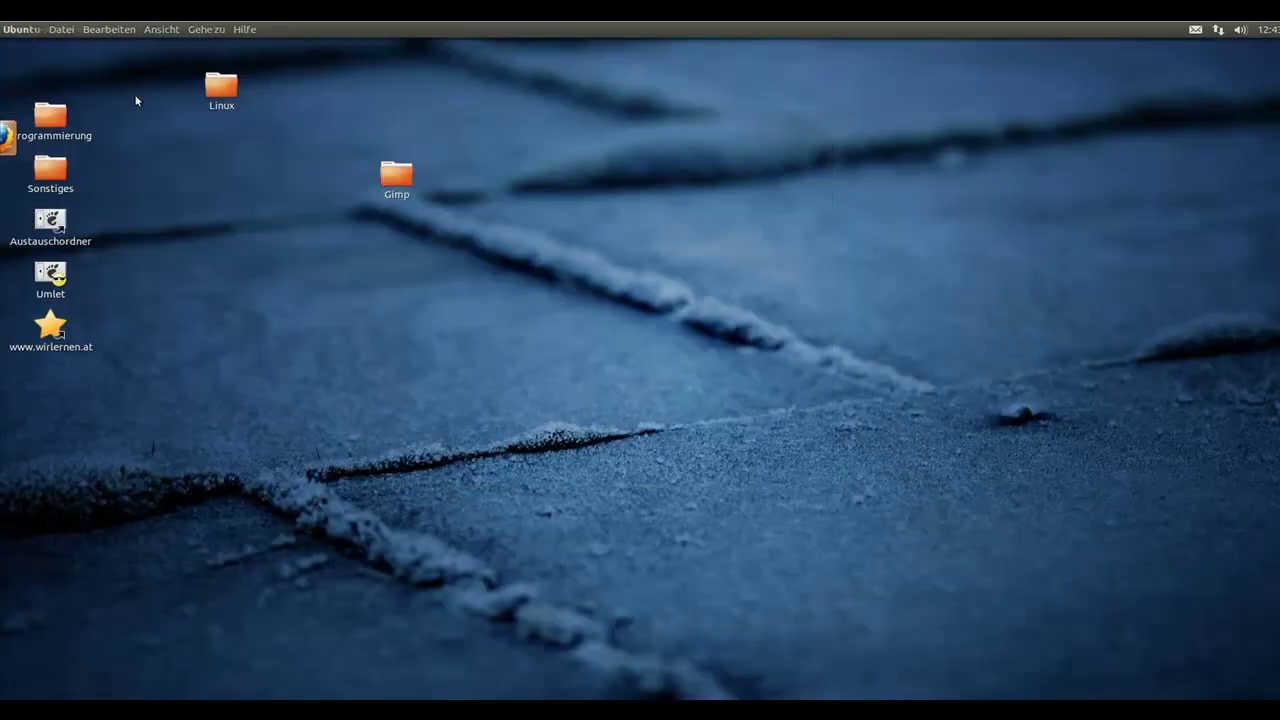
pyautogui.click(395, 183)
pyautogui.doubleClick(395, 183)
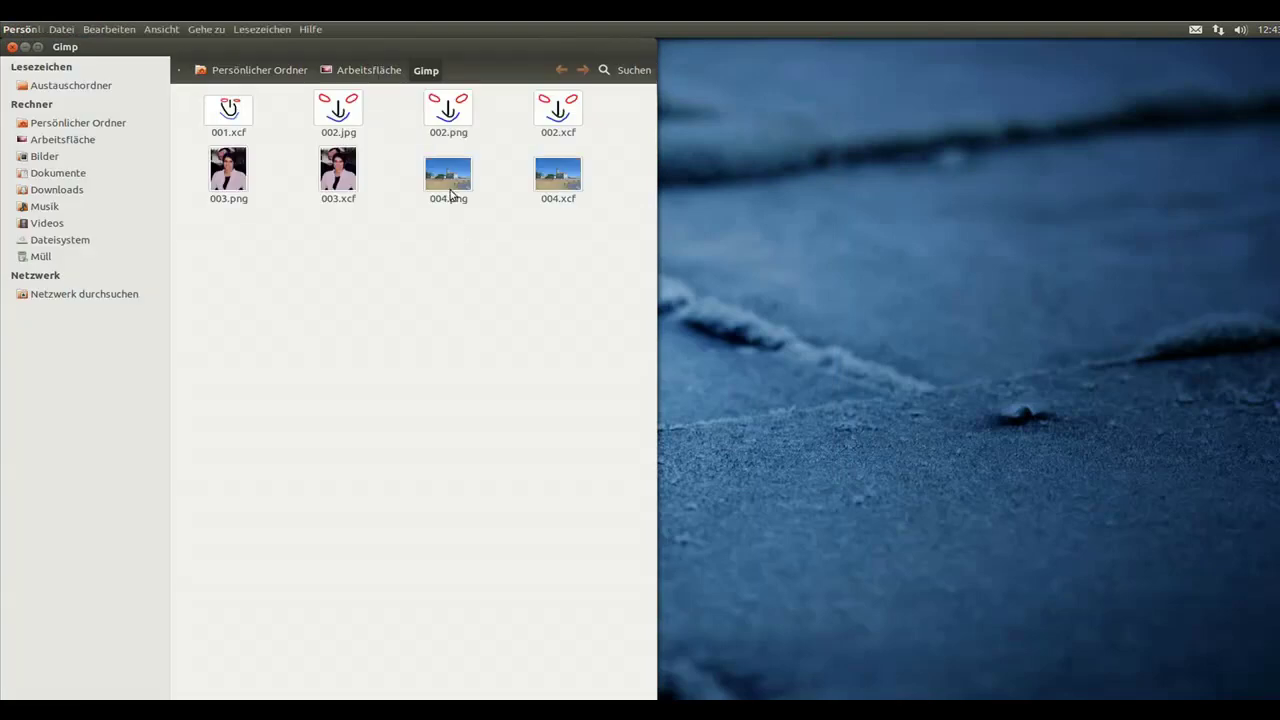